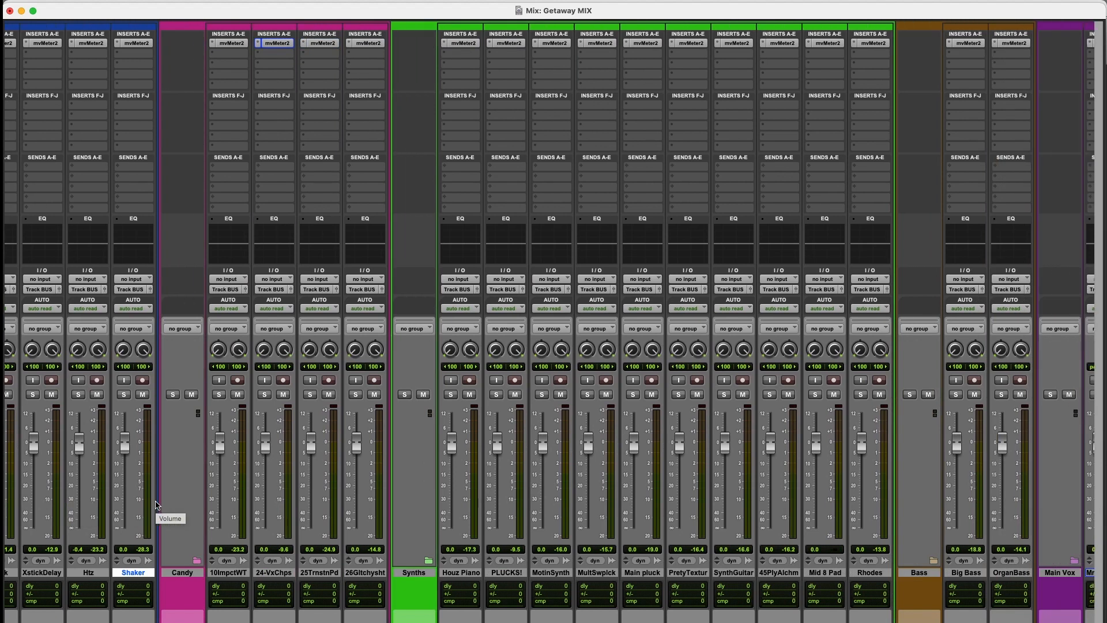
pyautogui.hscroll(2, 156, 505)
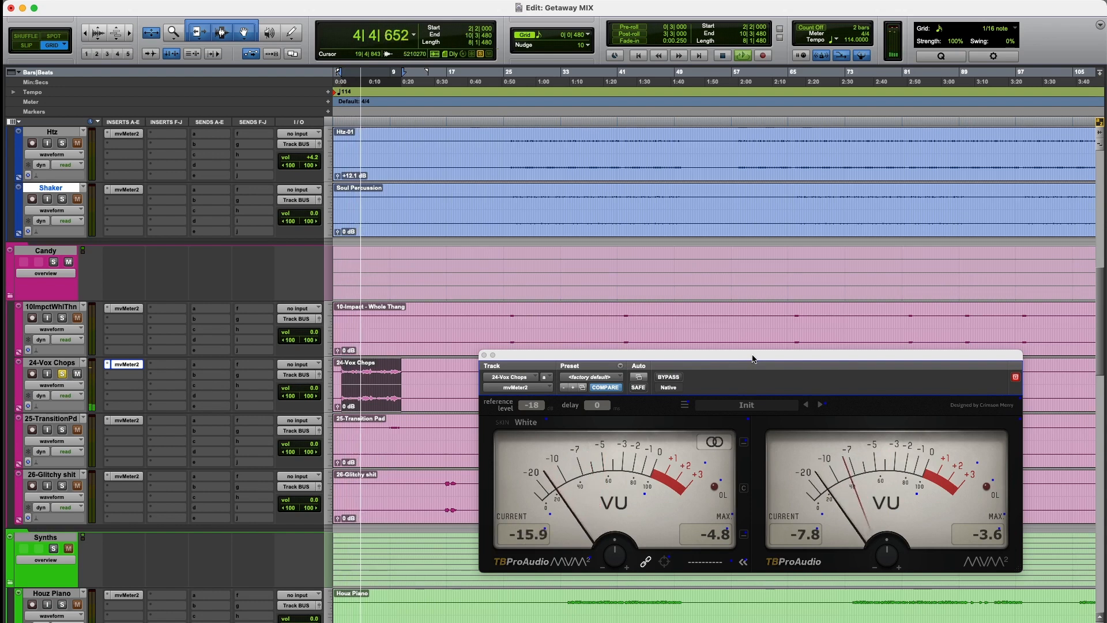
# Step: Raise the 24-Vox Chops clip gain to about +2.6 dB and play the part back to check it on the VU meter
pyautogui.press('space')
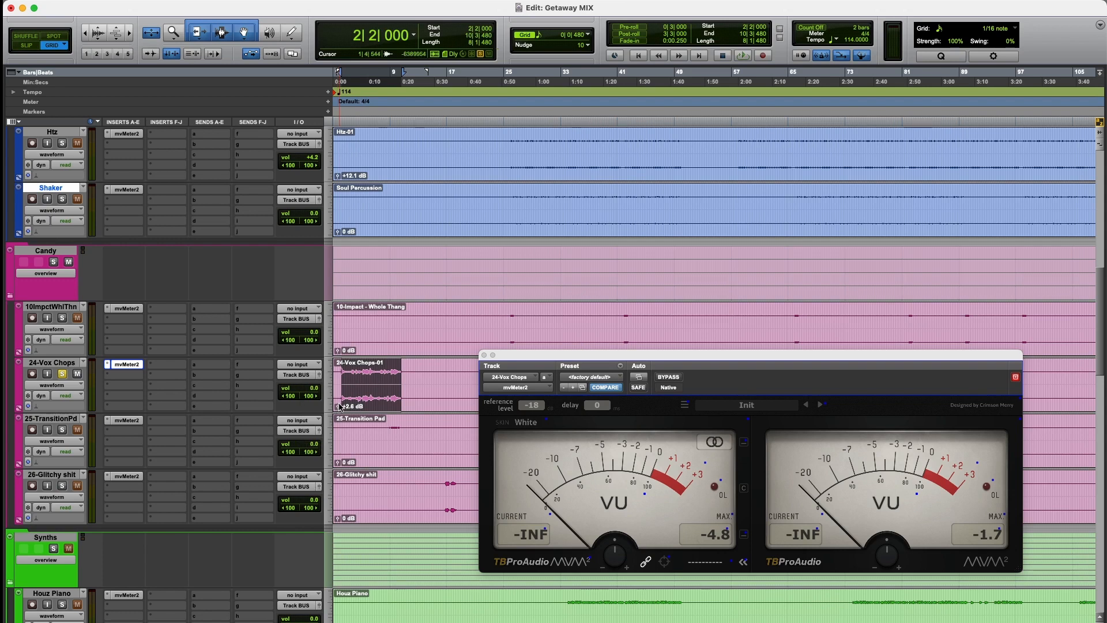
pyautogui.press('space')
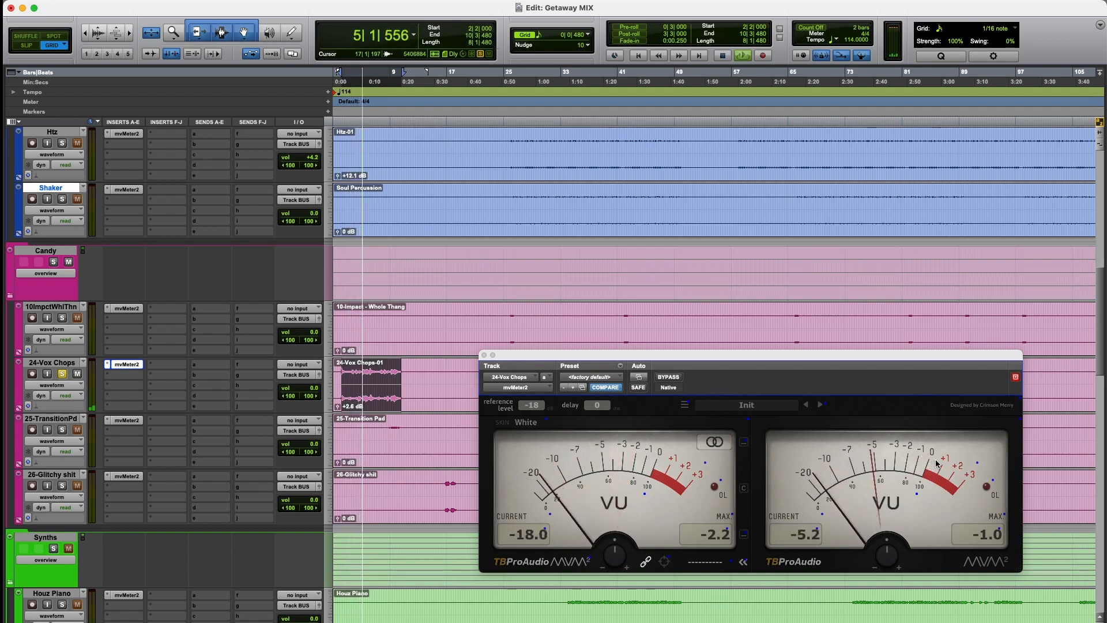
pyautogui.press('space')
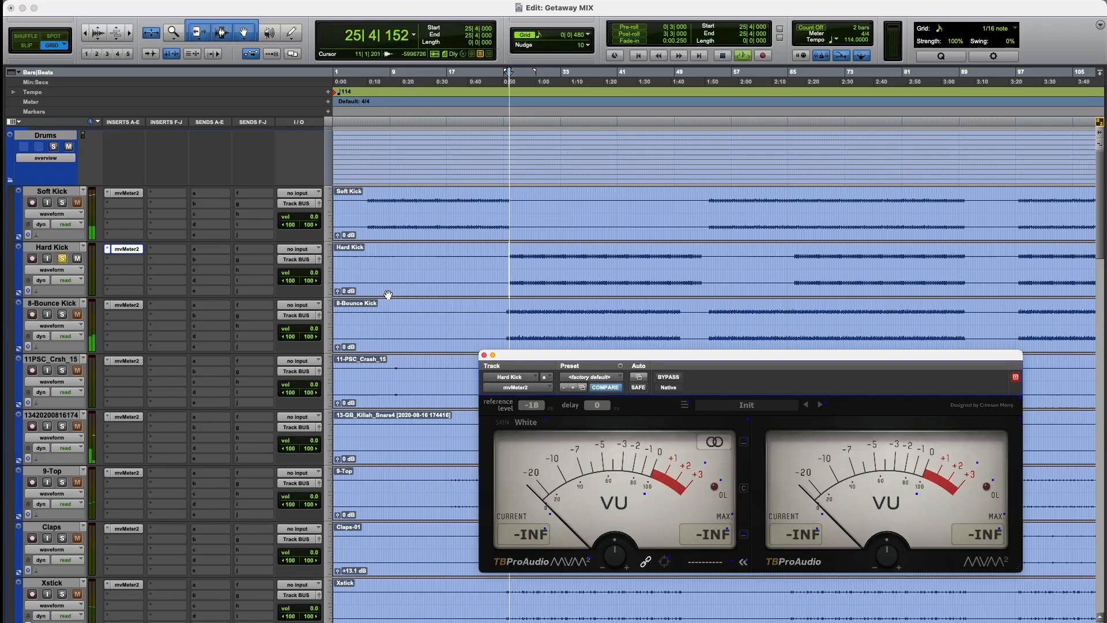
# Step: During playback, raise the clip gain of Hard Kick to +6.0 dB and increase the 8-Bounce Kick clip gain toward 0 VU
pyautogui.moveTo(336, 290); pyautogui.dragTo(338, 292)
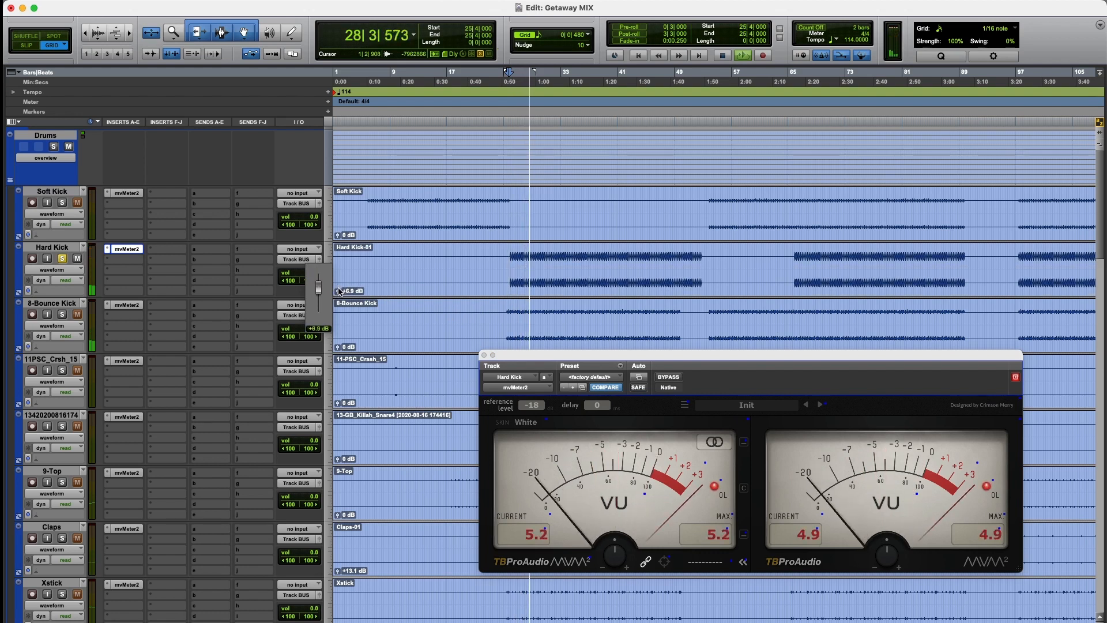
pyautogui.moveTo(340, 291); pyautogui.dragTo(340, 292)
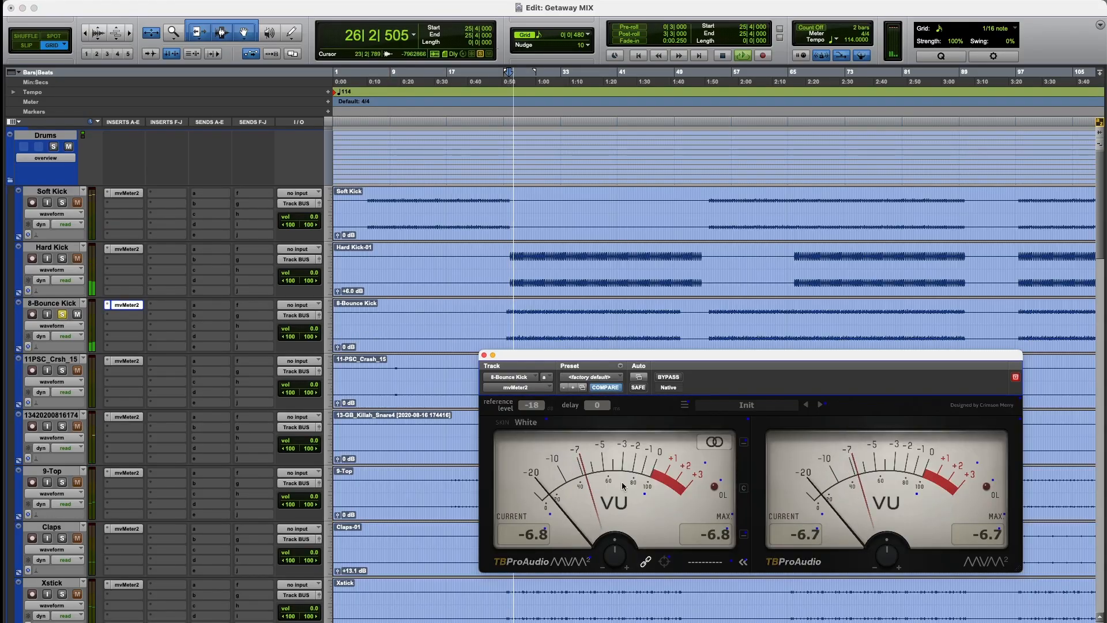
pyautogui.moveTo(337, 350); pyautogui.dragTo(341, 343)
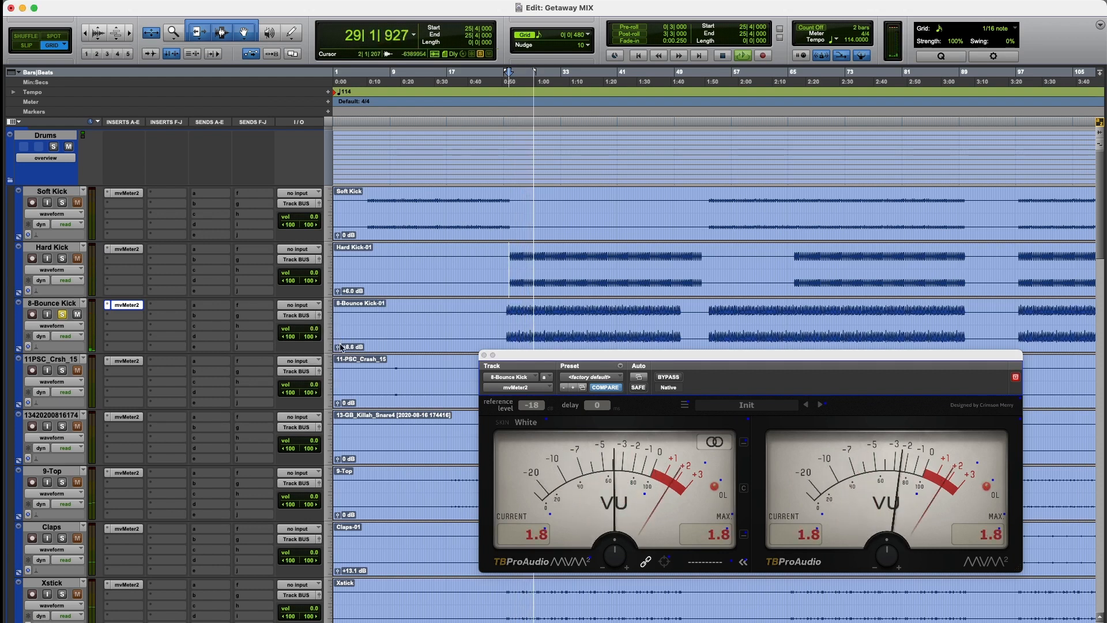
pyautogui.moveTo(340, 348); pyautogui.dragTo(339, 349)
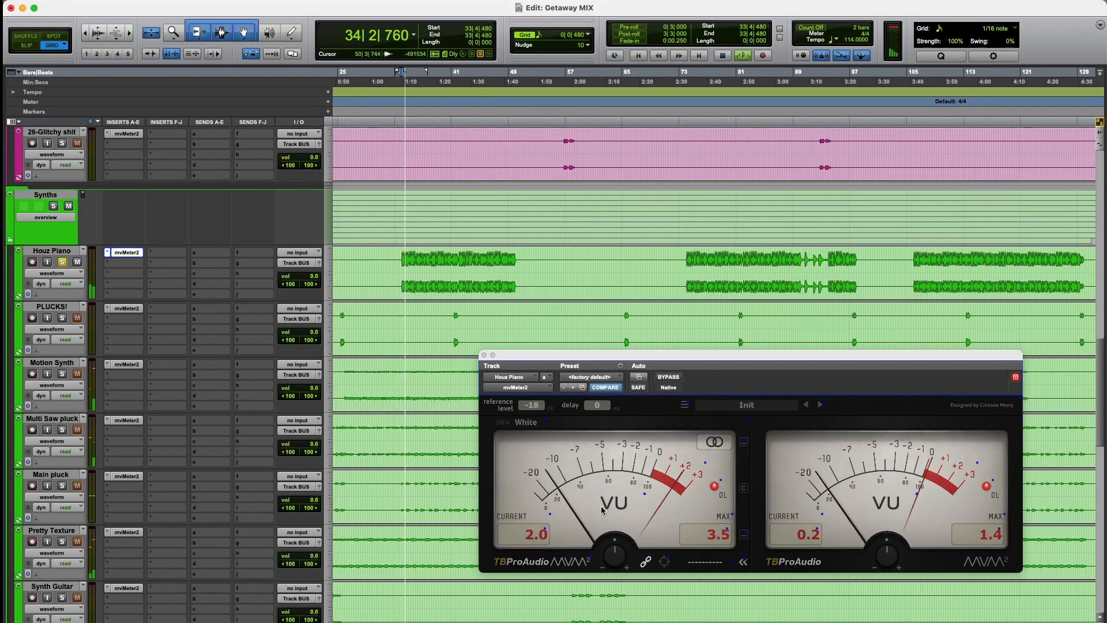
# Step: Using mvMeter2 pre-gain during playback, lower Houz Piano by about 2.9 dB and raise Motion Synth toward 0 VU
pyautogui.moveTo(619, 550); pyautogui.dragTo(619, 558)
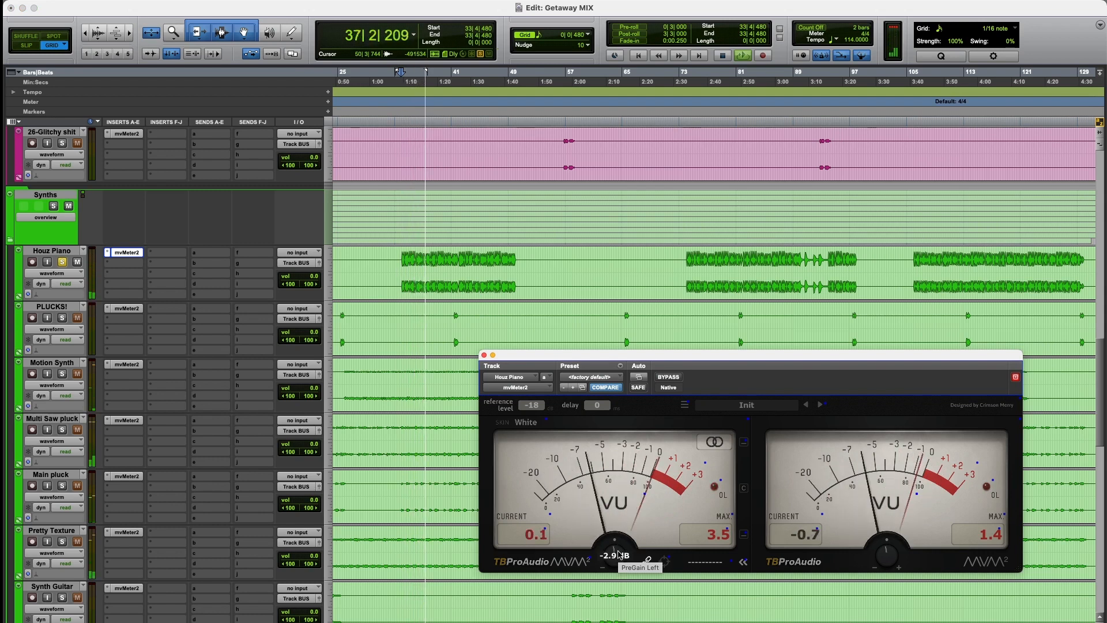
pyautogui.press('space')
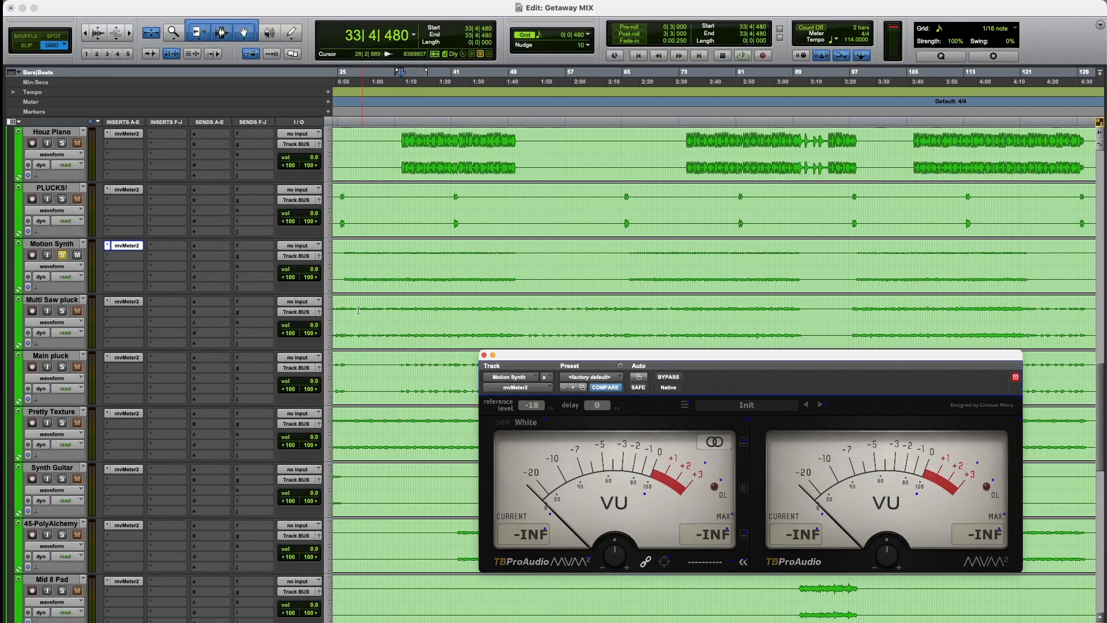
pyautogui.press('space')
pyautogui.moveTo(622, 544)
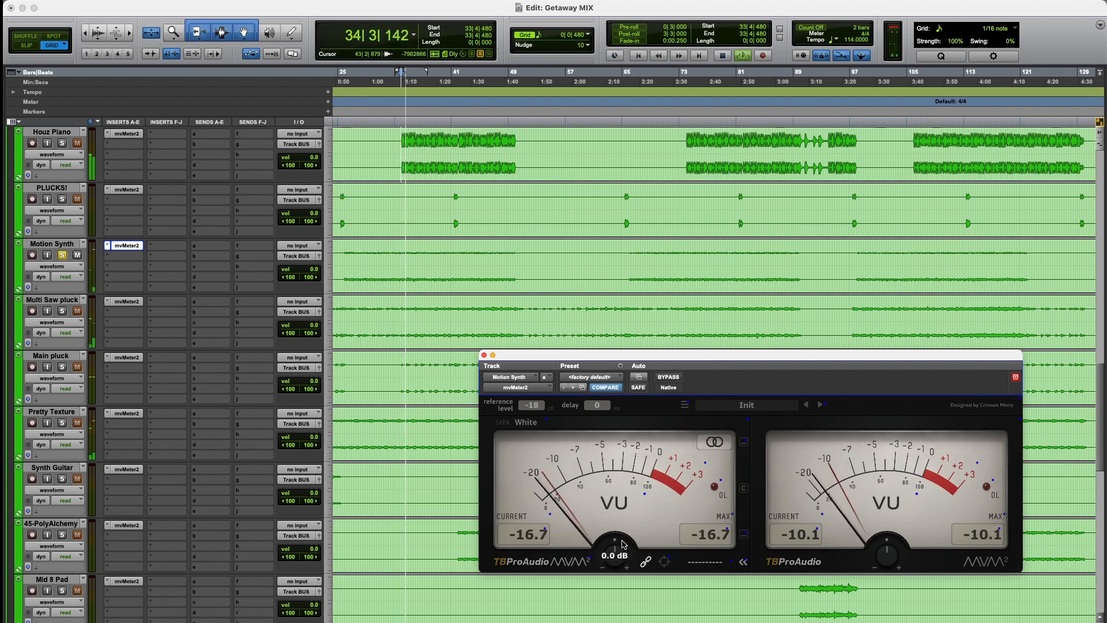
pyautogui.moveTo(621, 545); pyautogui.dragTo(622, 513)
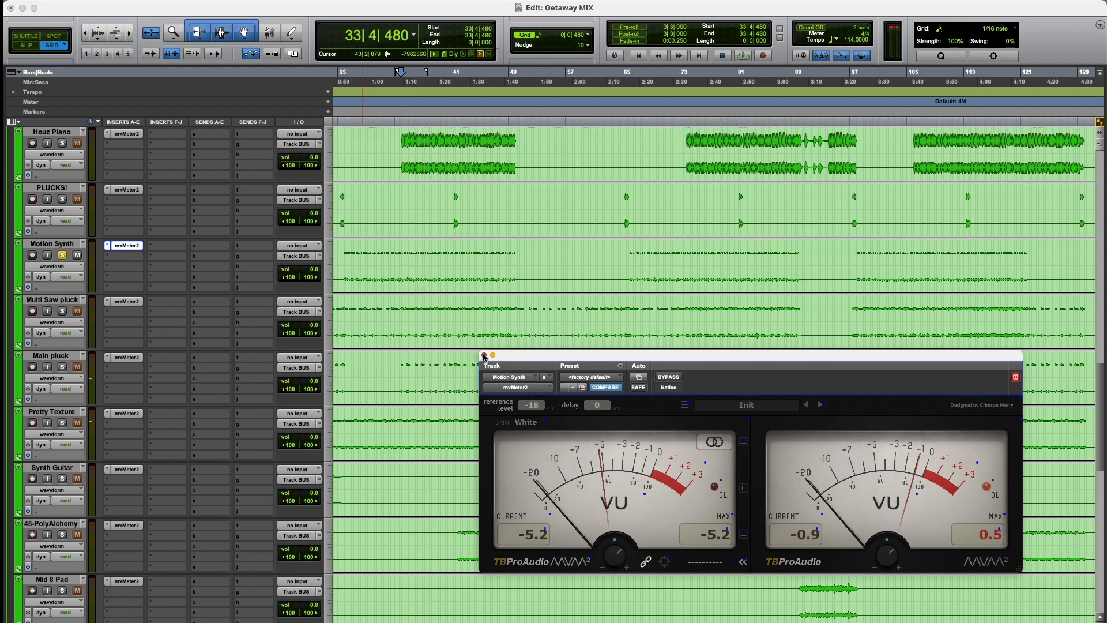
pyautogui.click(484, 355)
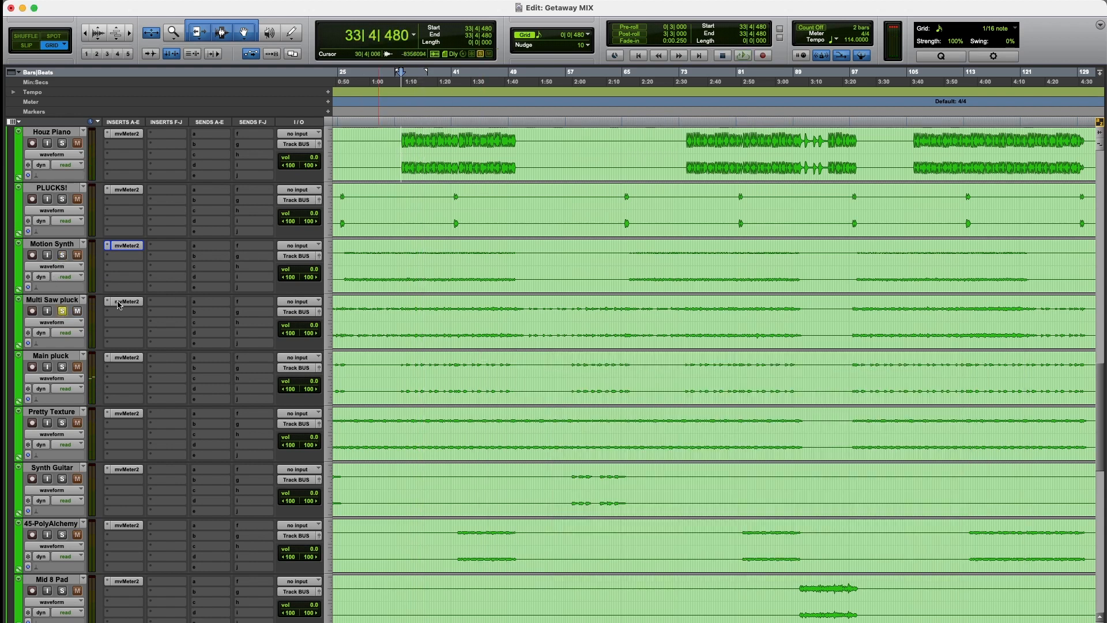
# Step: Play back Multi Saw pluck, raise its mvMeter2 pre-gain toward 0 VU, and close the meter
pyautogui.press('space')
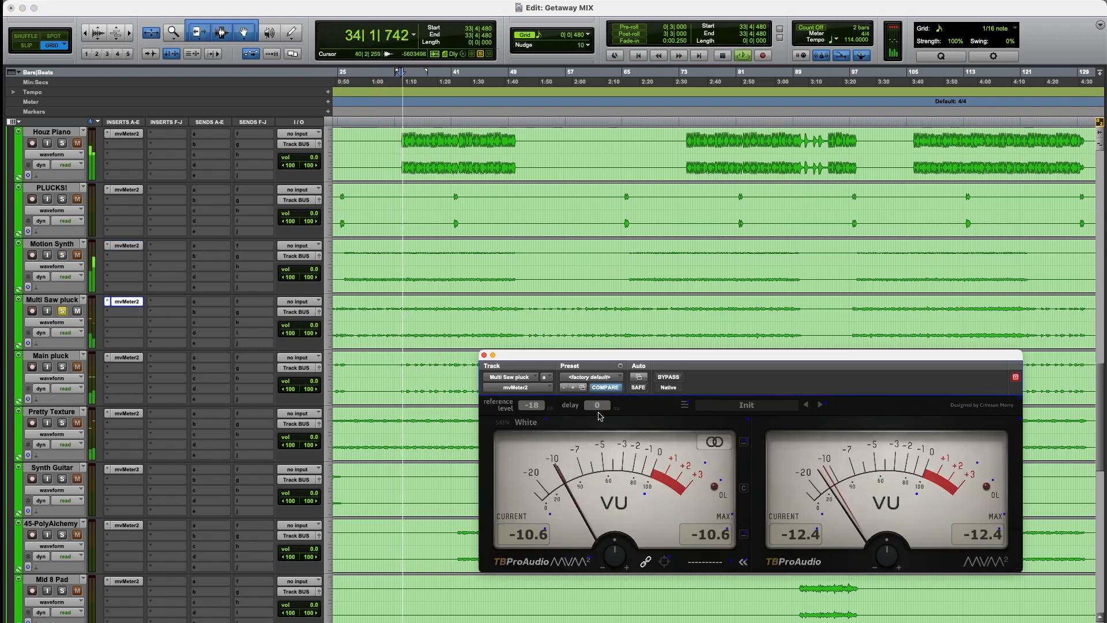
pyautogui.moveTo(615, 555)
pyautogui.mouseDown()
pyautogui.moveTo(615, 520)
pyautogui.moveTo(619, 553)
pyautogui.mouseUp()
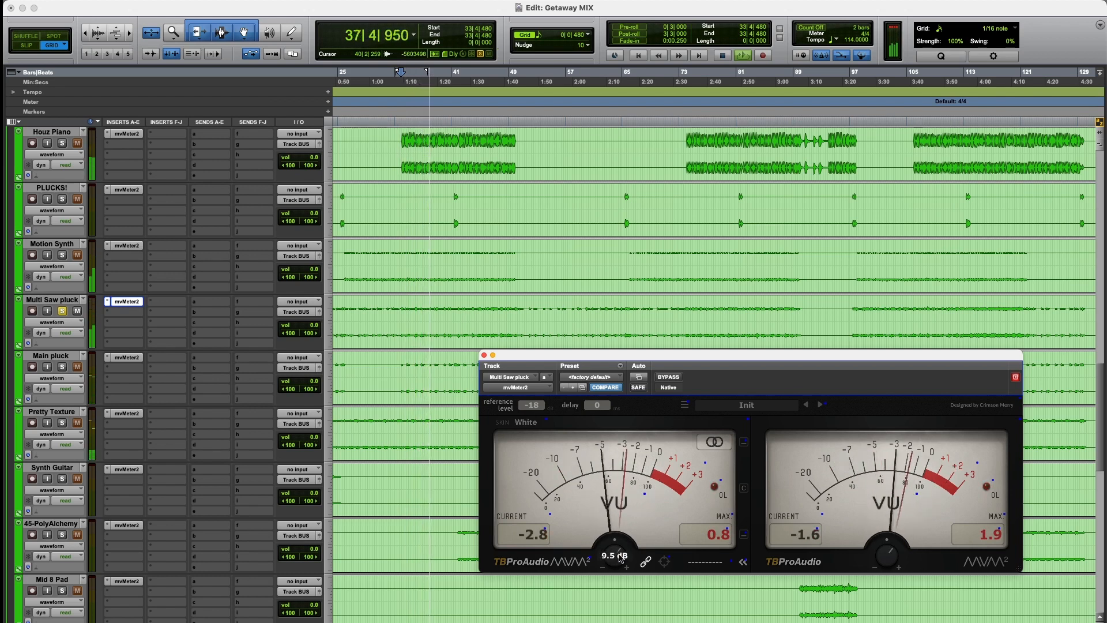
pyautogui.press('space')
pyautogui.click(484, 355)
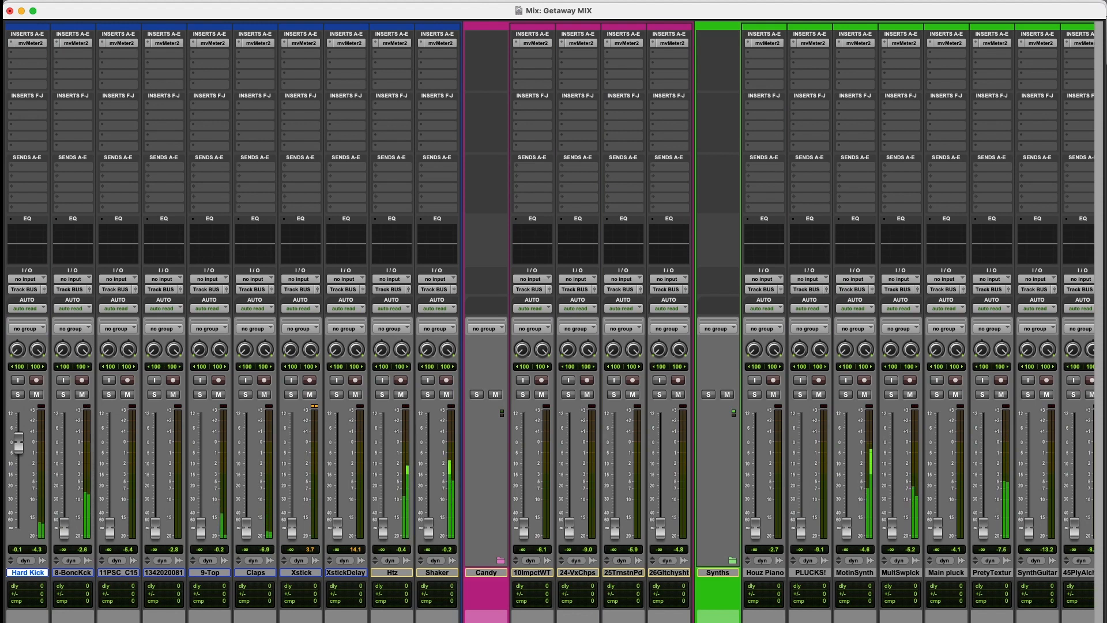
# Step: During playback, bring up the main vocal fader to -1.7 dB and the Houz Piano fader to -11.7 dB
pyautogui.hscroll(15, 549, 321)
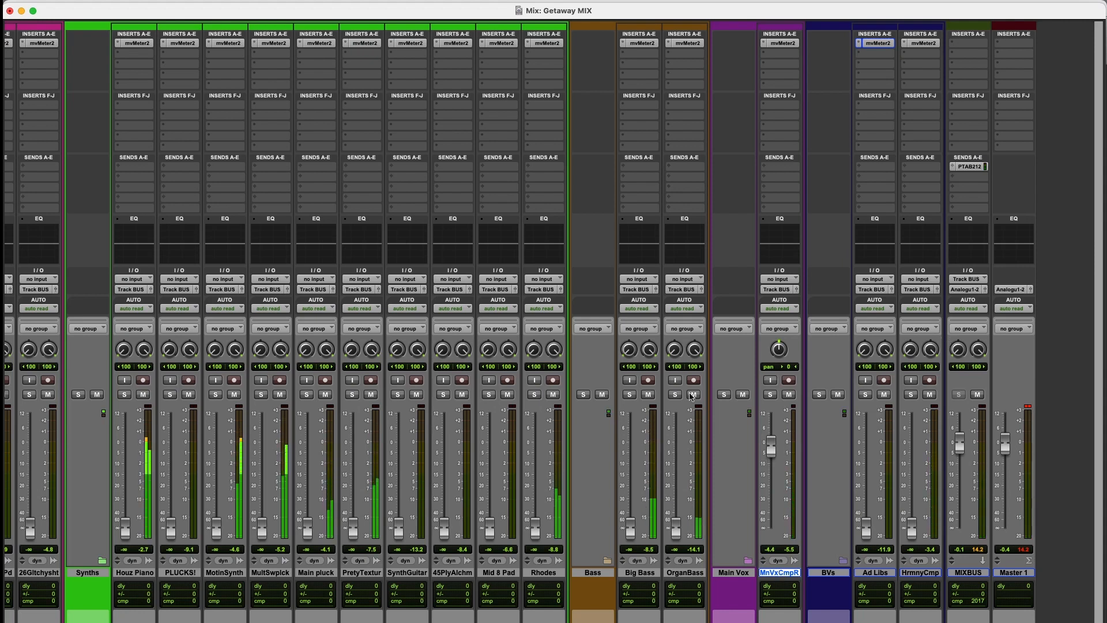
pyautogui.hscroll(-12, 145, 622)
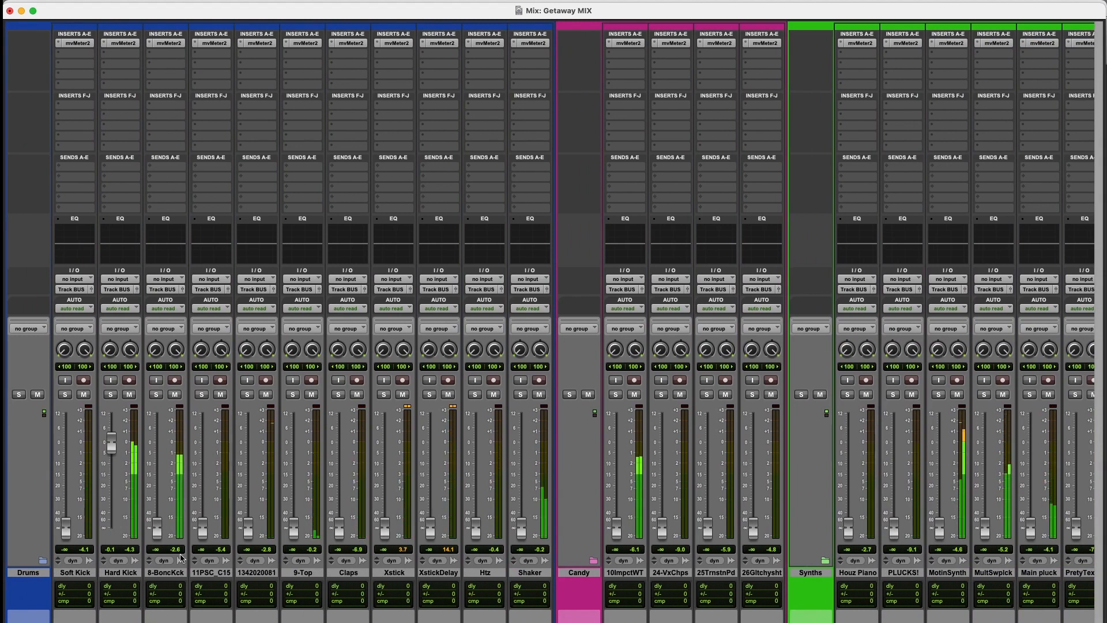
pyautogui.hscroll(3, 160, 575)
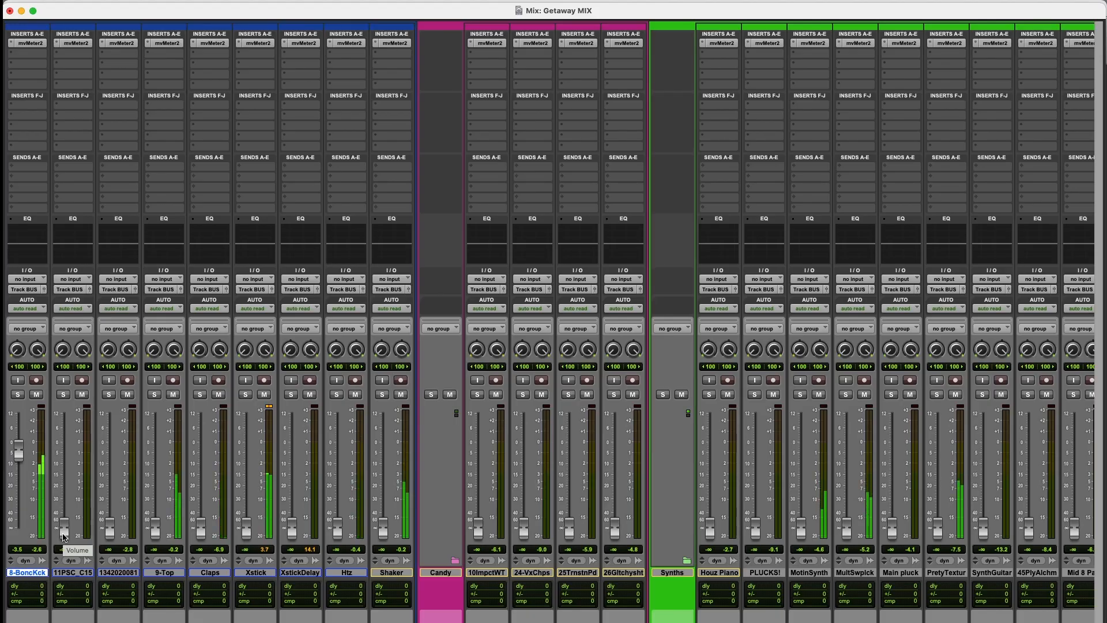
pyautogui.click(63, 537)
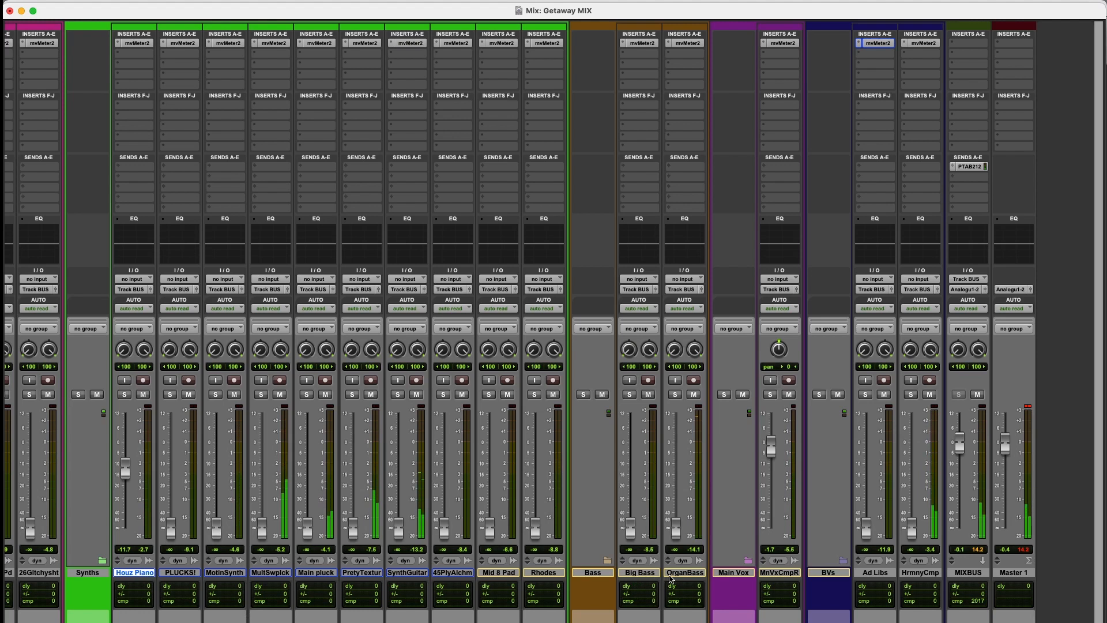
# Step: Set the faders of OrganBass to +0.3 dB, Main pluck to -1.4 dB, PLUCKS! to -5.5 dB and HrmnyCmp to -14.5 dB
pyautogui.click(665, 572)
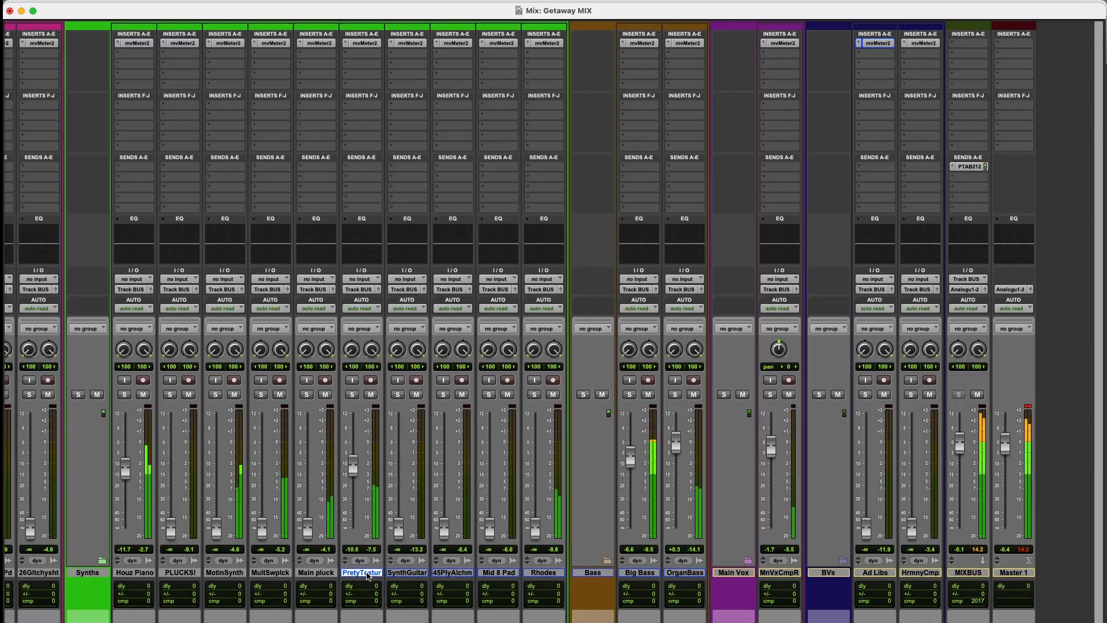
pyautogui.click(316, 572)
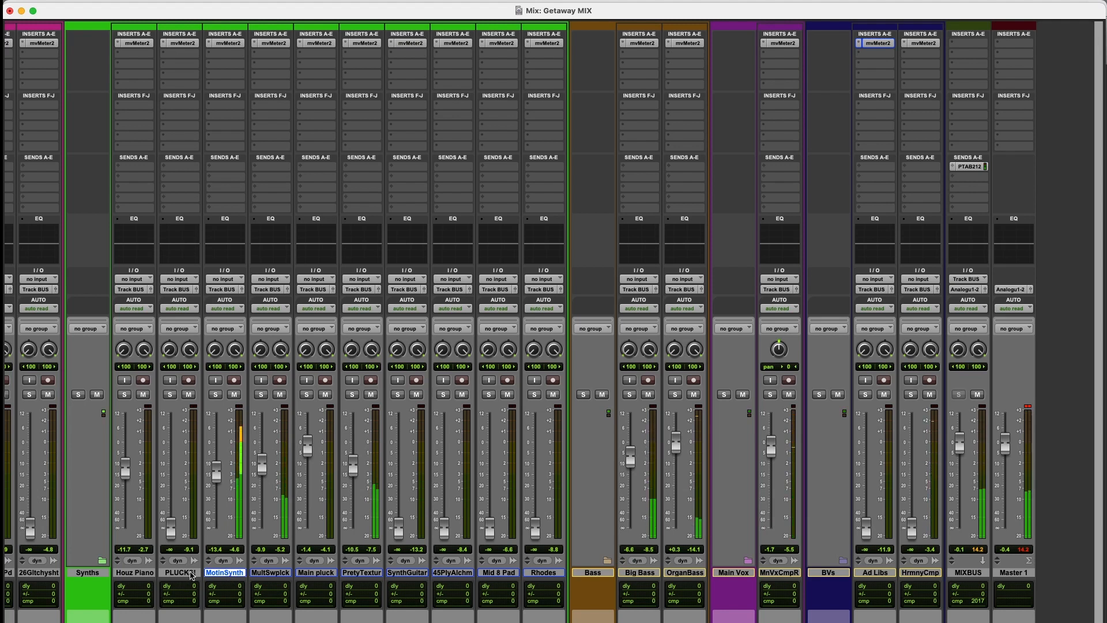
pyautogui.click(190, 573)
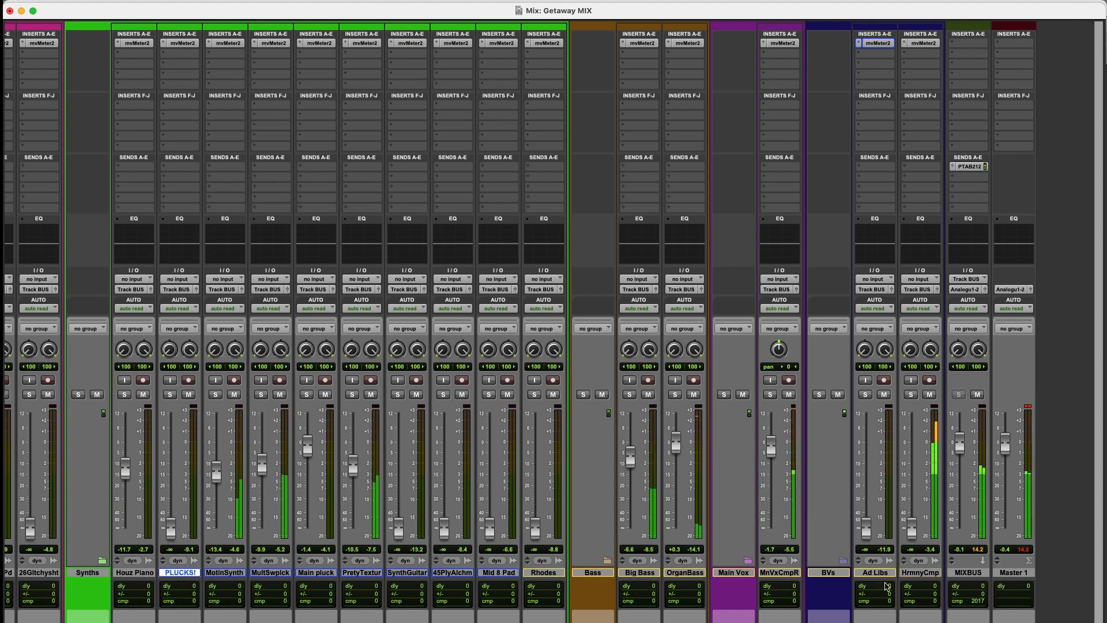
pyautogui.click(924, 574)
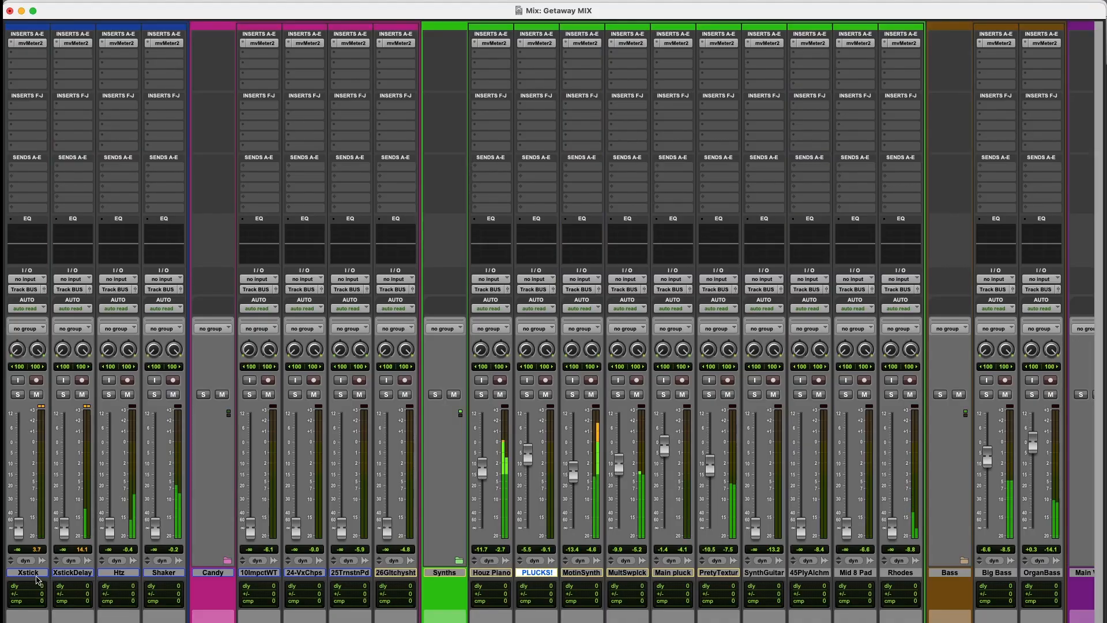
# Step: Bring up the Xstick fader to -12.3 dB and the XstickDelay fader to -43.2 dB
pyautogui.click(33, 573)
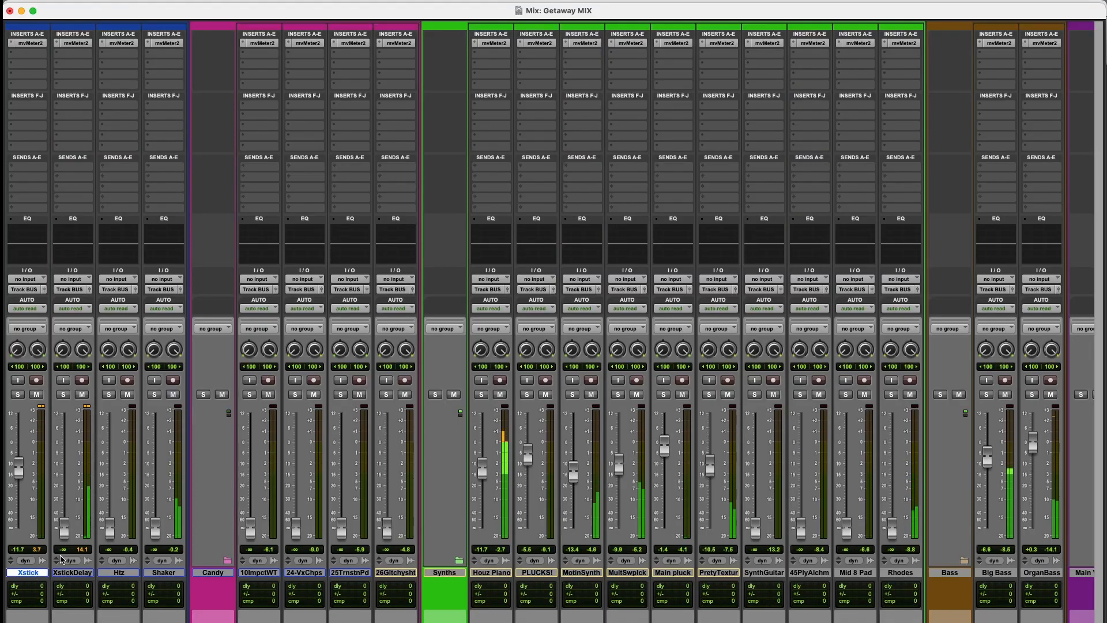
pyautogui.click(61, 560)
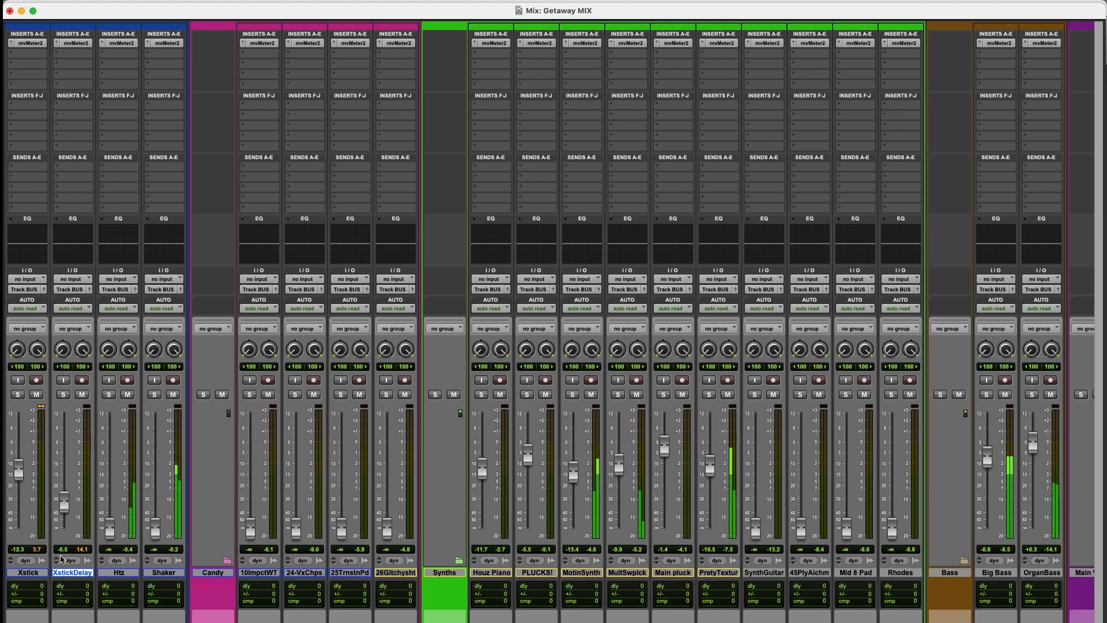
pyautogui.hscroll(-8, 69, 557)
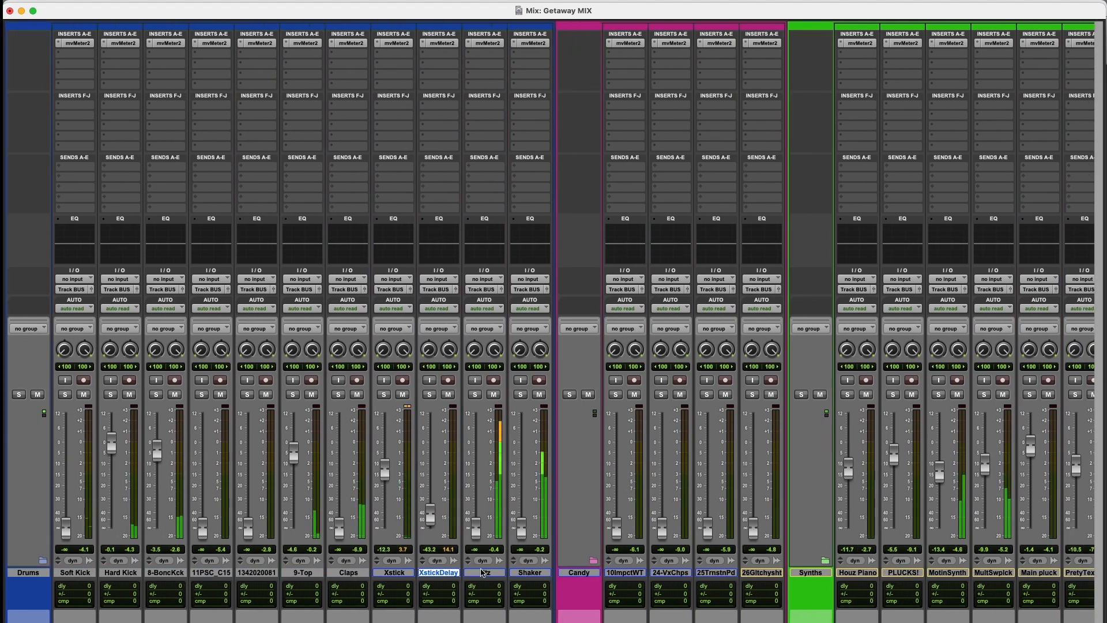
# Step: Bring up the Htz fader in the drums to -16.9 dB
pyautogui.hscroll(10, 480, 578)
pyautogui.hscroll(-2, 141, 592)
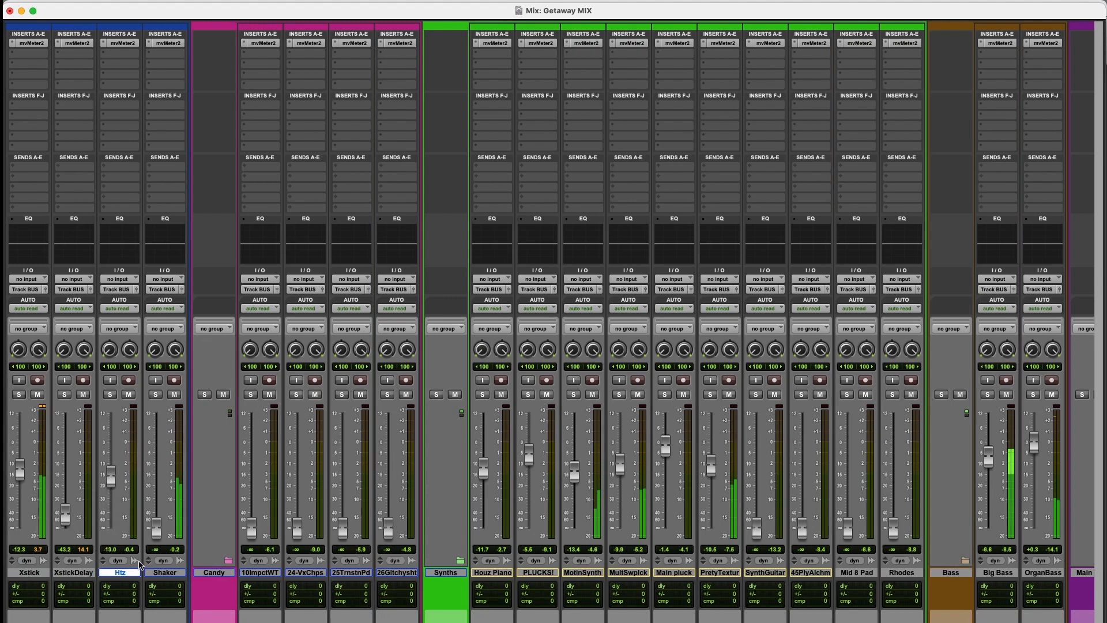
pyautogui.hscroll(-8, 139, 565)
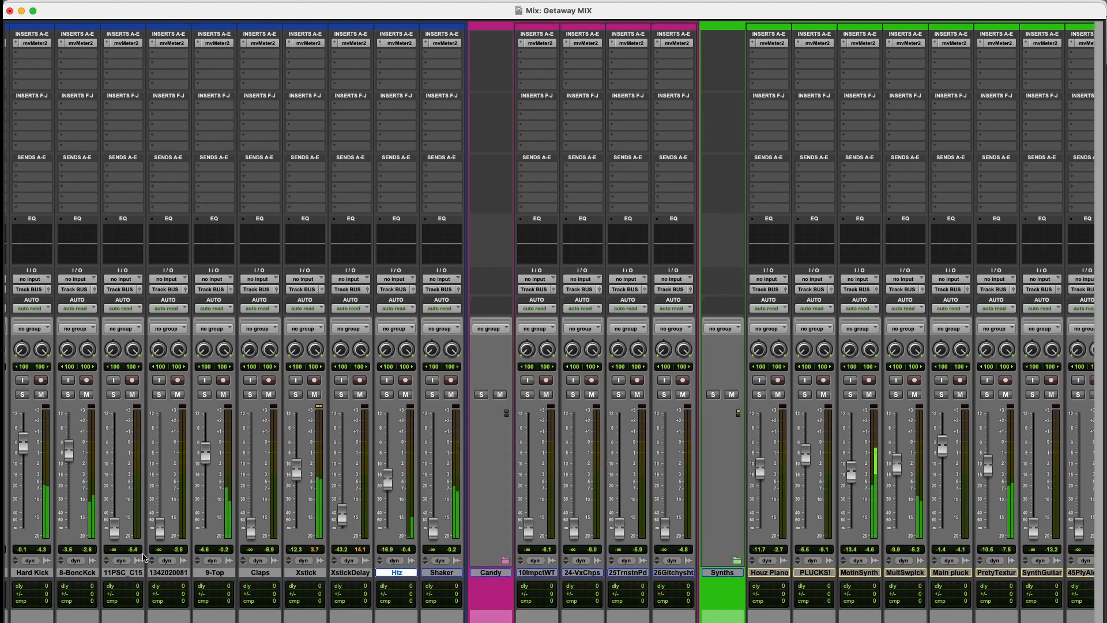
pyautogui.hscroll(6, 308, 583)
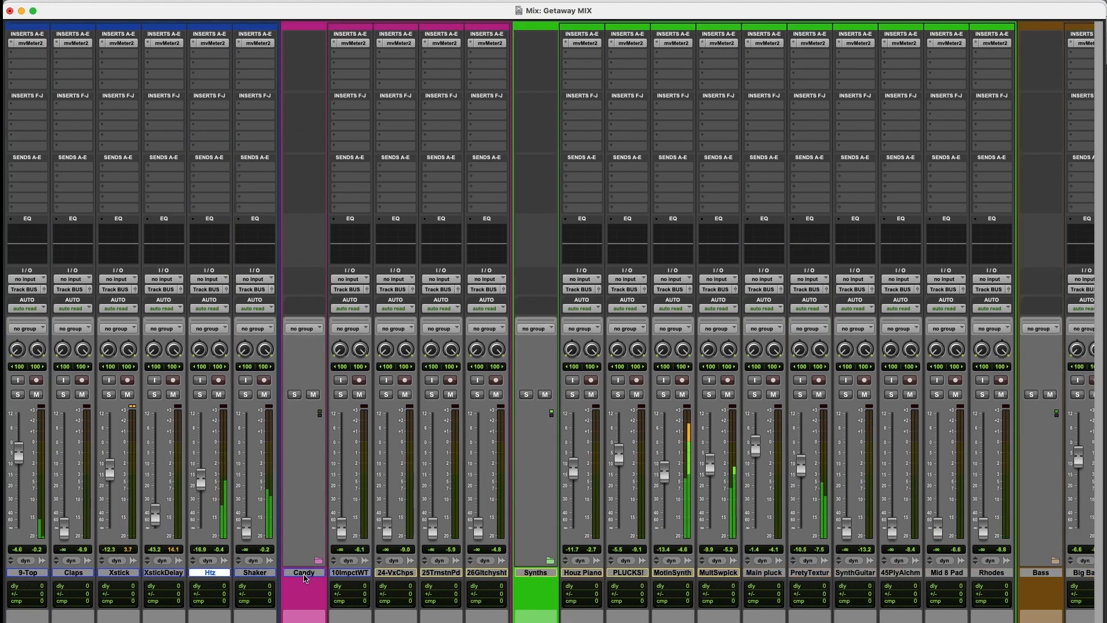
# Step: Raise the faders of Xstick to about -7.8 dB, Houz Piano to -4.7 dB and Rhodes to -5.1 dB
pyautogui.hscroll(-5, 289, 579)
pyautogui.click(245, 576)
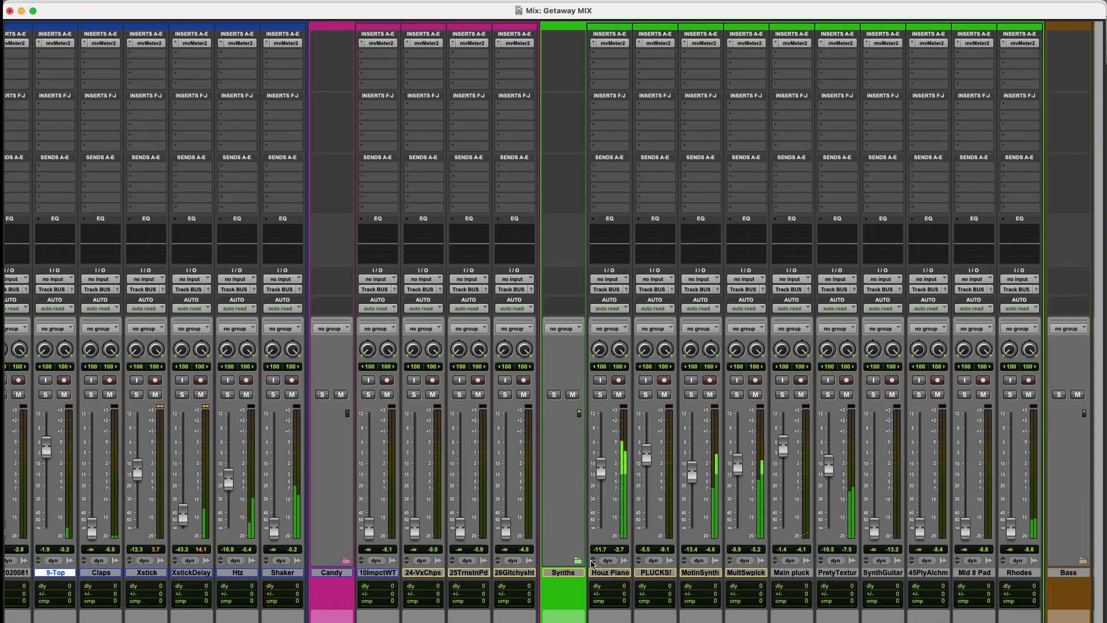
pyautogui.hscroll(3, 592, 564)
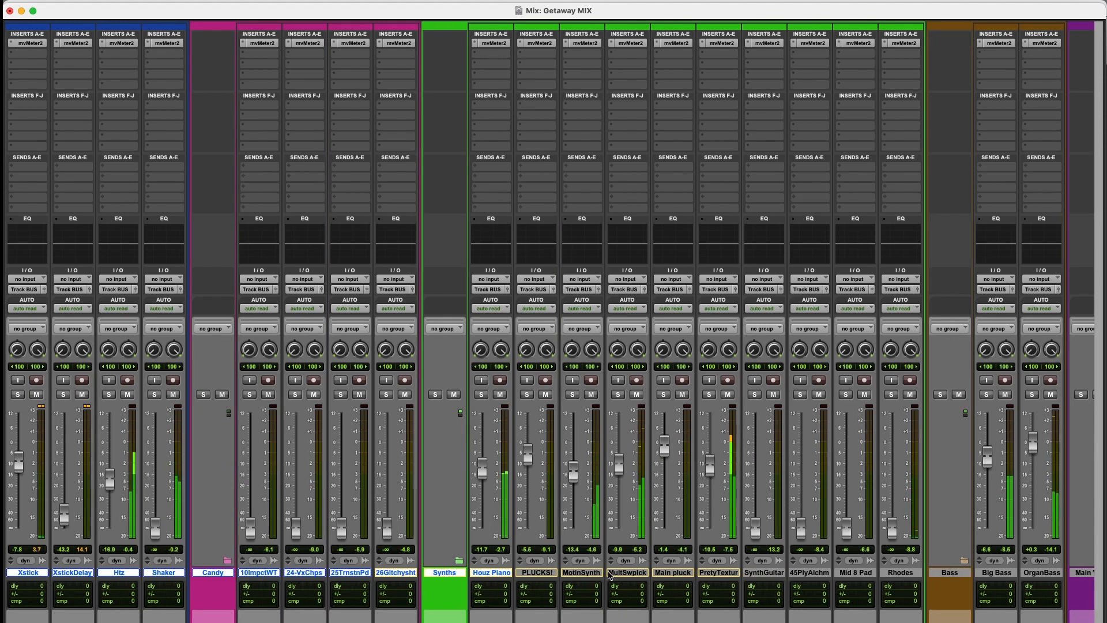
pyautogui.hscroll(8, 494, 574)
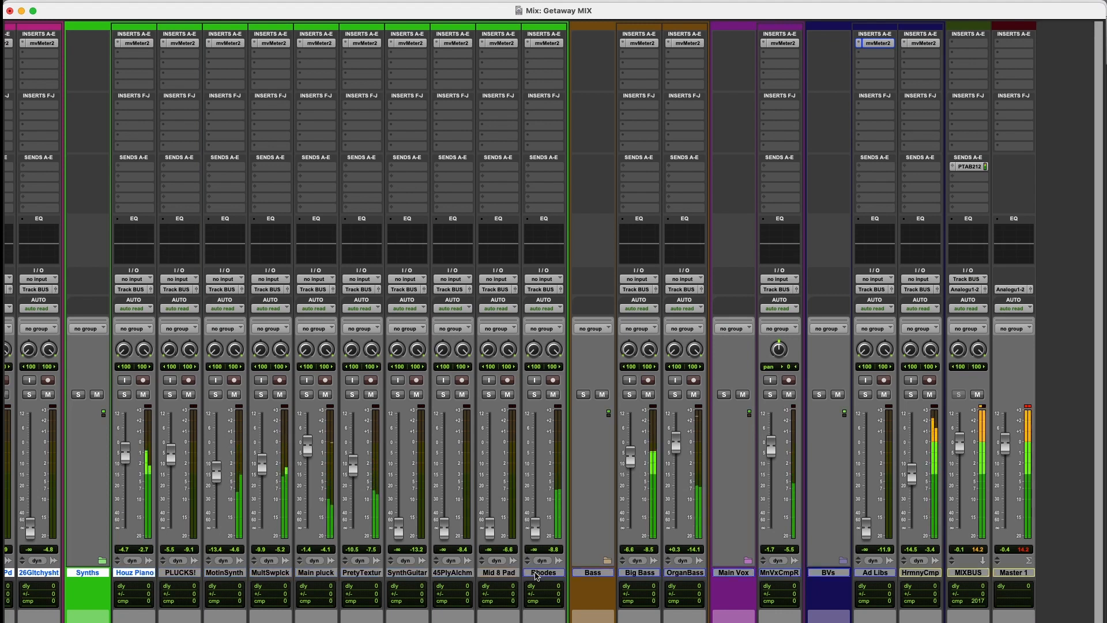
pyautogui.click(537, 577)
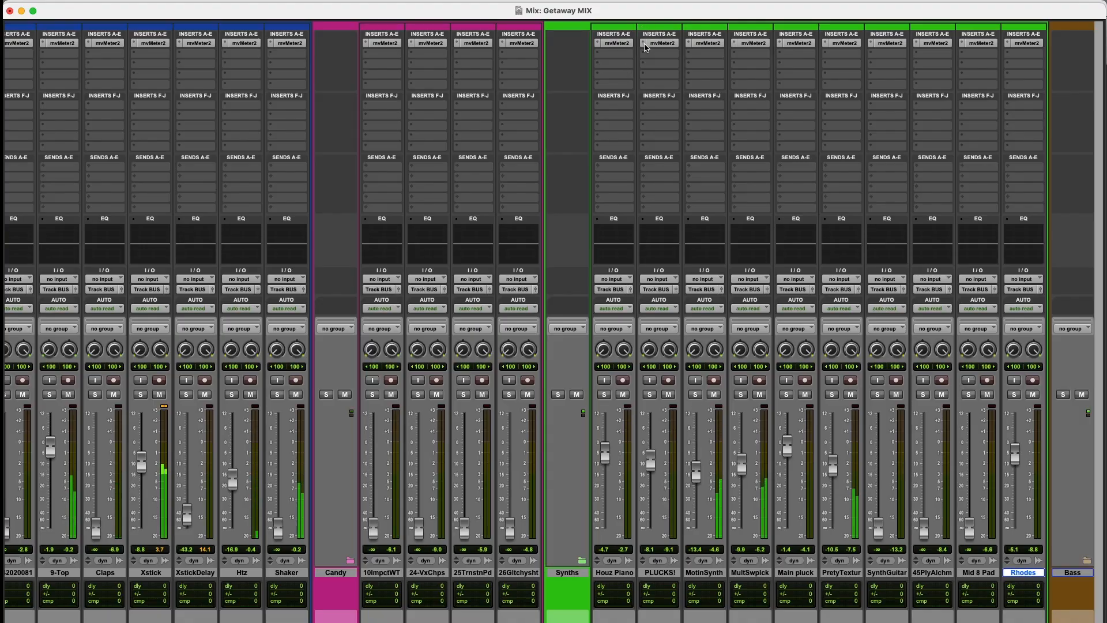
# Step: Remove the mvMeter2 insert from the PLUCKS! track and raise the 10-Impact - Whole Thang fader to -8.5 dB
pyautogui.click(644, 44)
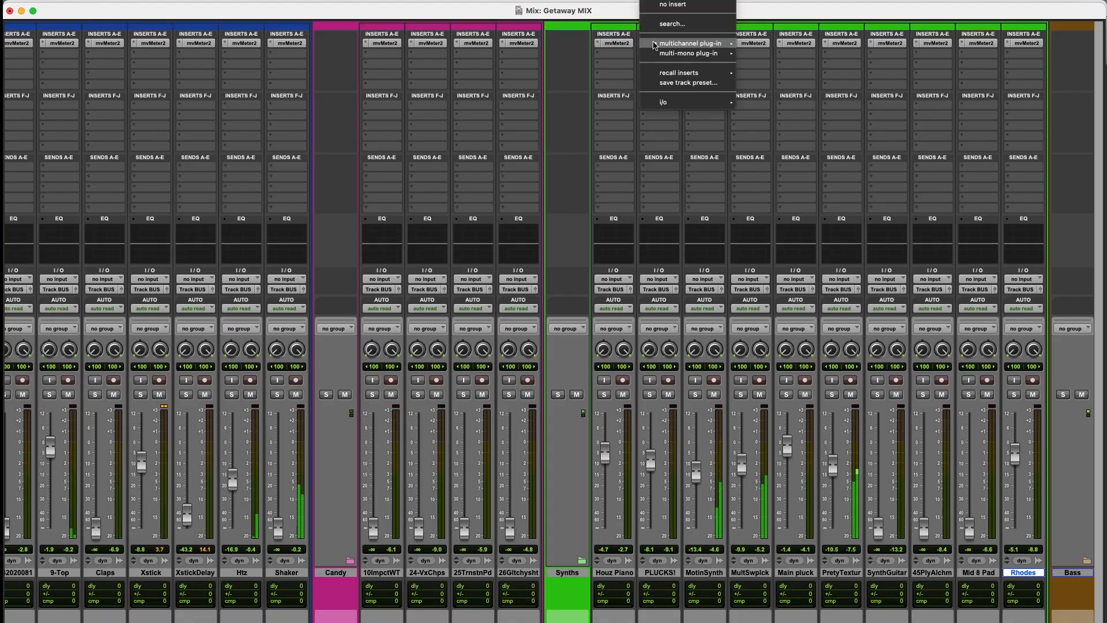
pyautogui.click(663, 6)
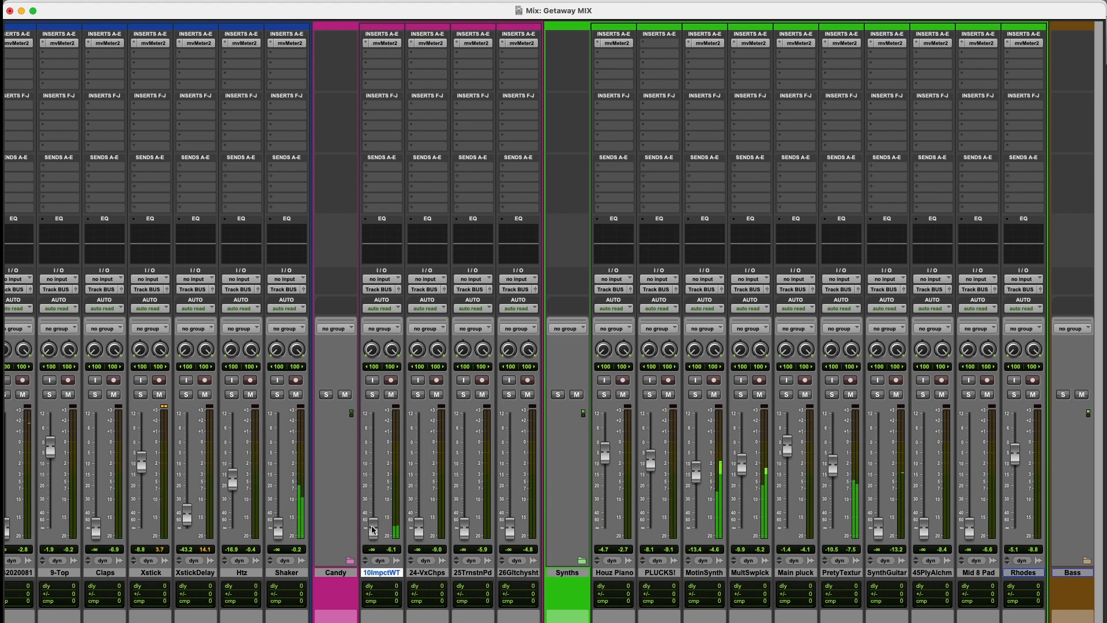
pyautogui.hscroll(8, 385, 580)
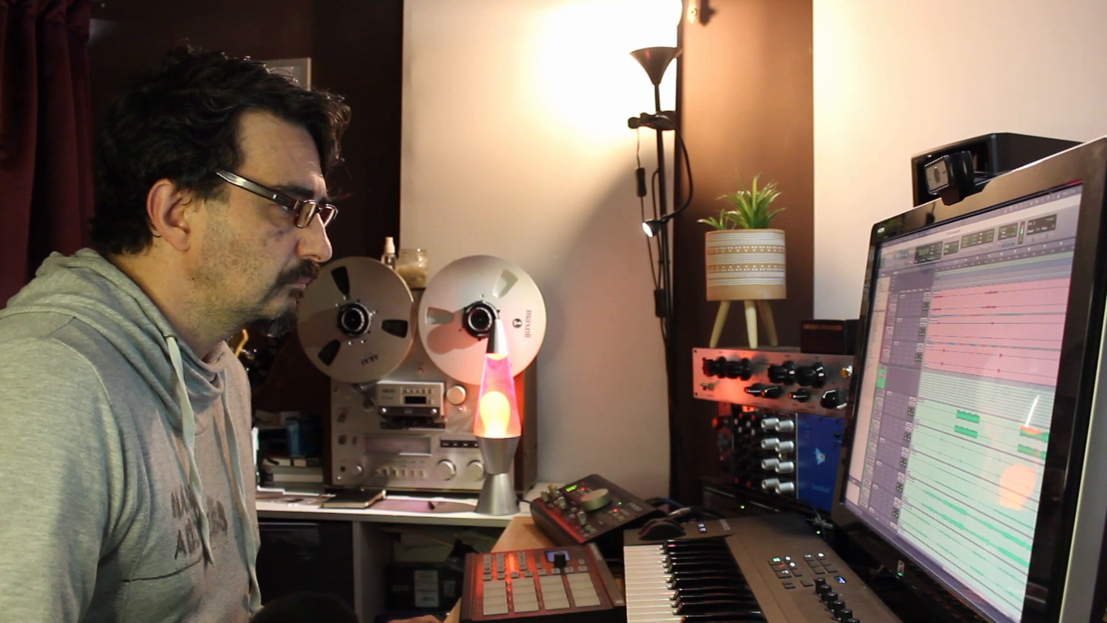
# Step: Play the session from 25|4|000, just before the Claps and Xstick parts come in, to hear the drums
pyautogui.scroll(-5, 986, 415)
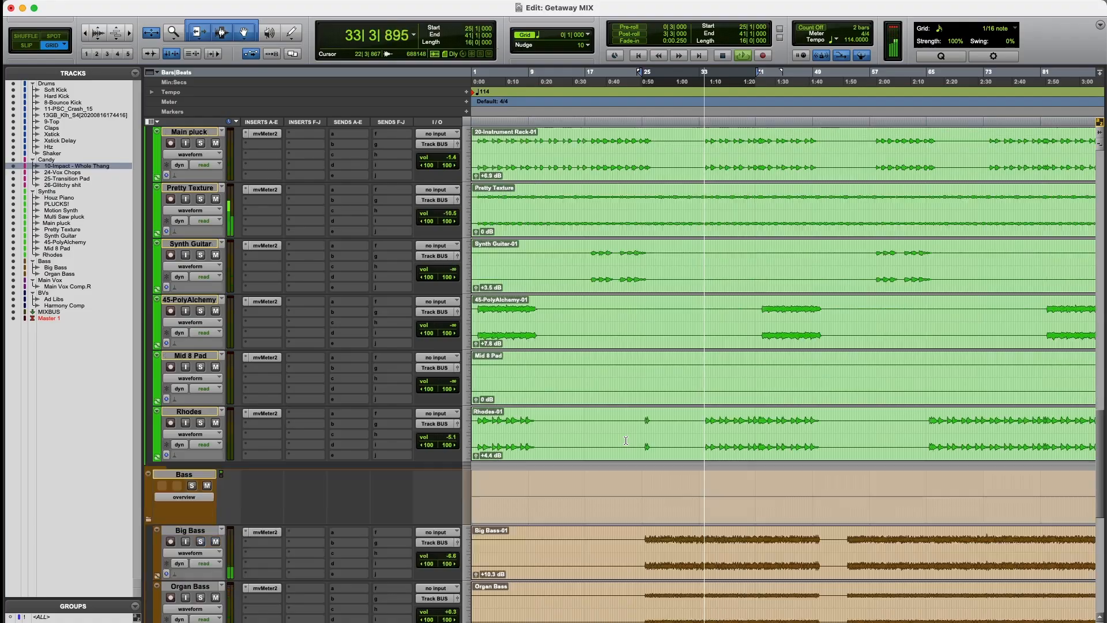
pyautogui.scroll(-8, 627, 440)
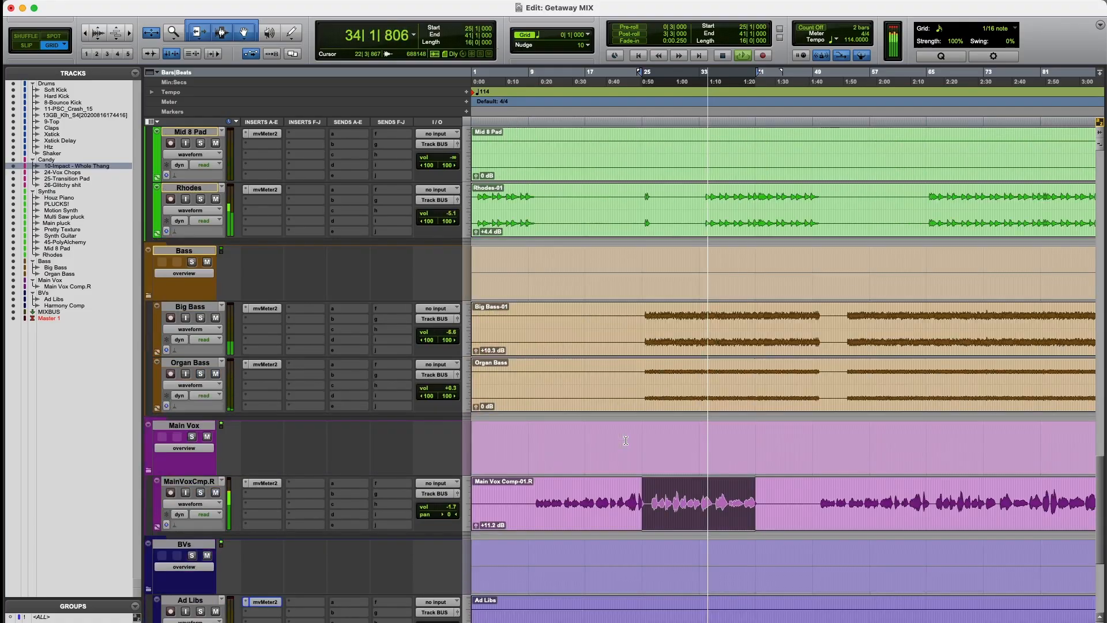
pyautogui.scroll(10, 627, 441)
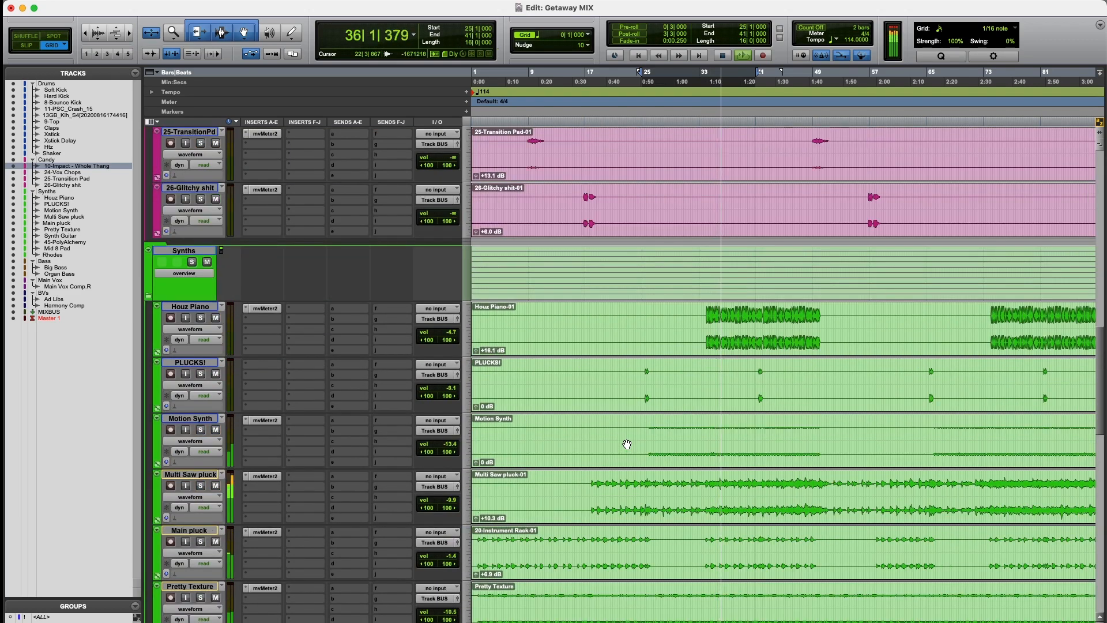
pyautogui.scroll(6, 627, 445)
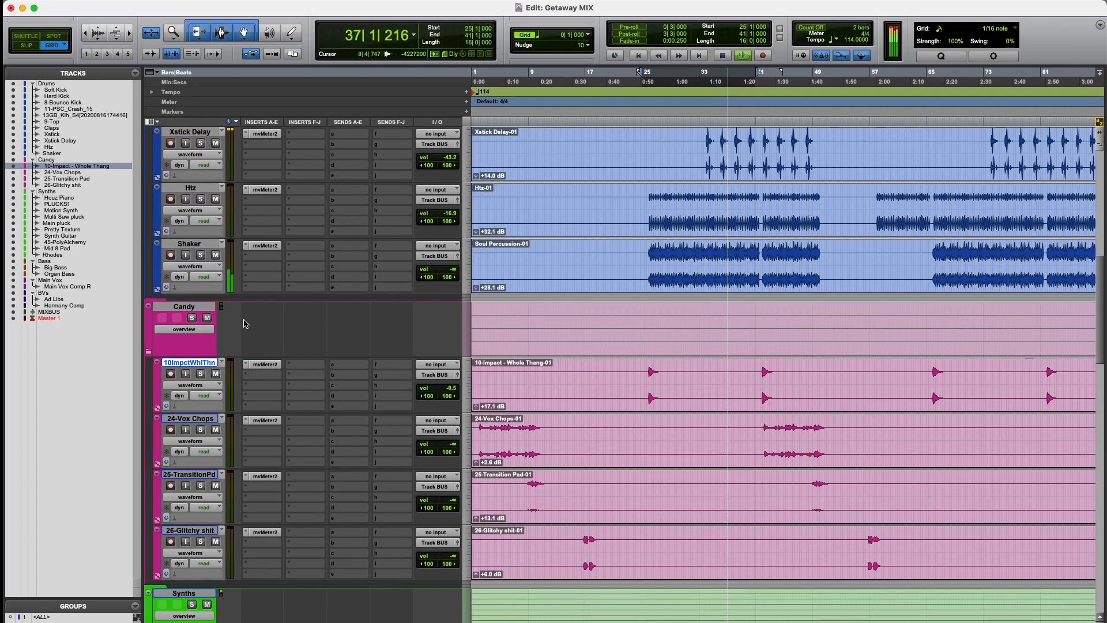
pyautogui.scroll(3, 713, 300)
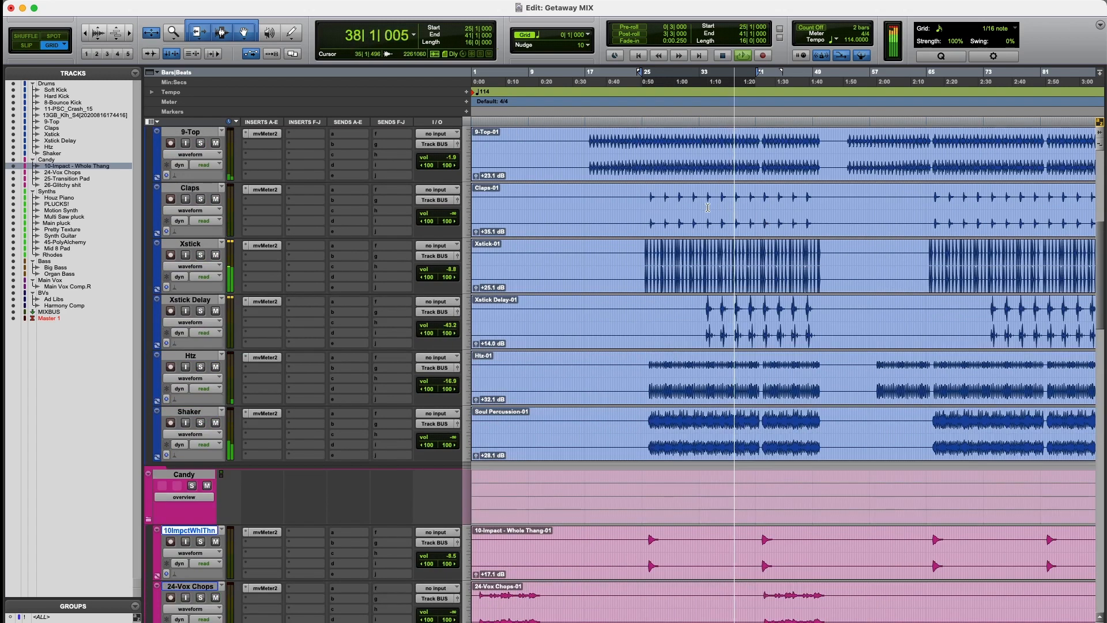
pyautogui.click(647, 194)
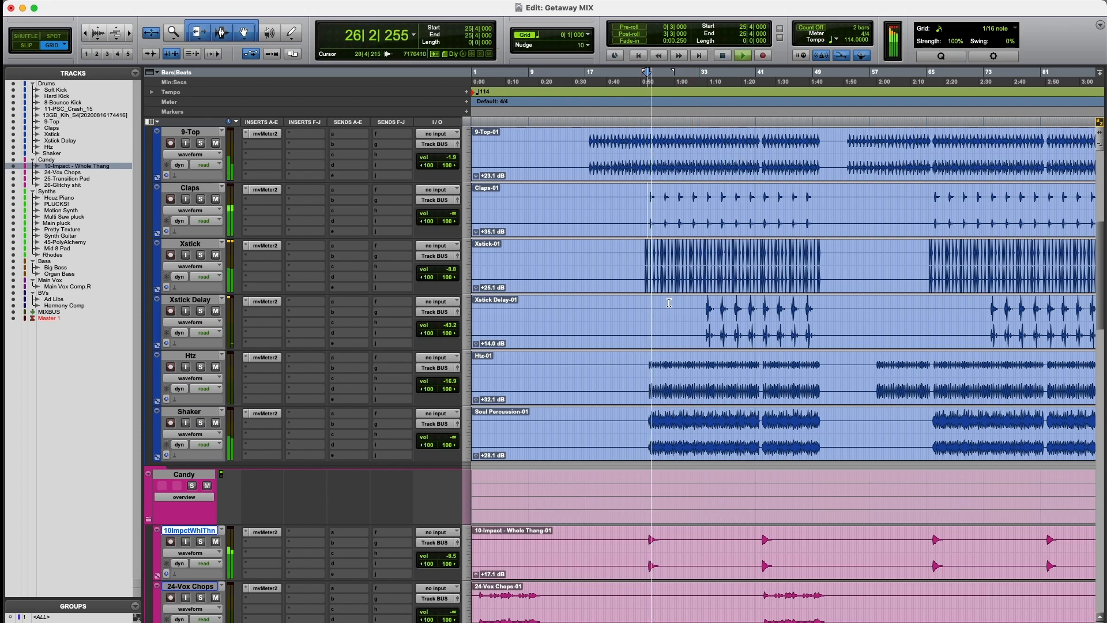
# Step: Raise the volume of the 13-GB Killah Snare track in the drums to 0.0 dB
pyautogui.scroll(1, 667, 304)
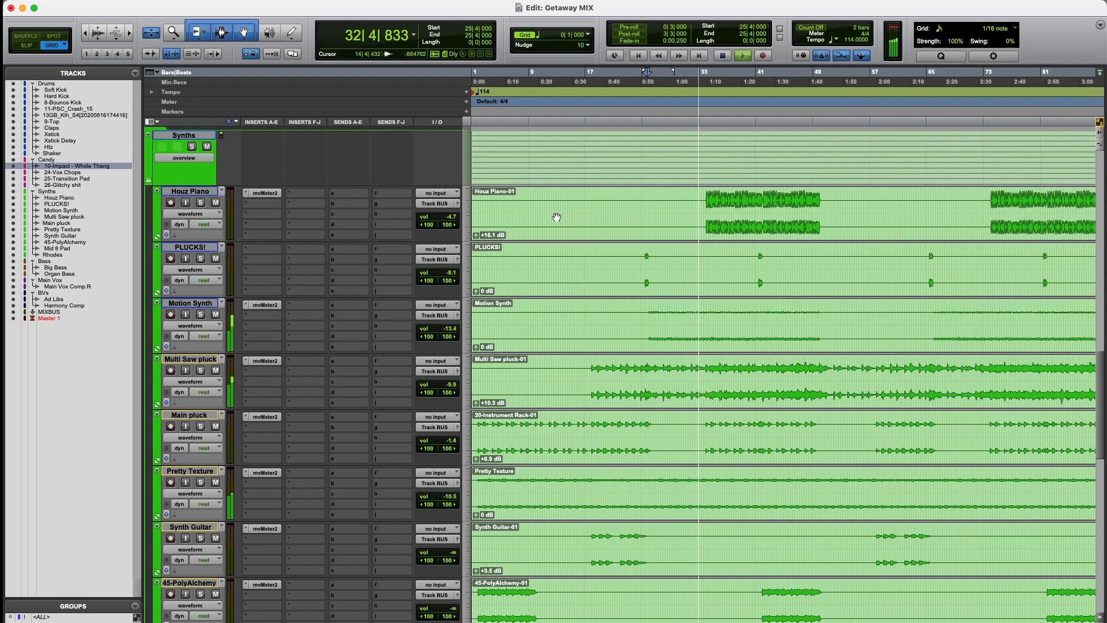
pyautogui.scroll(15, 691, 344)
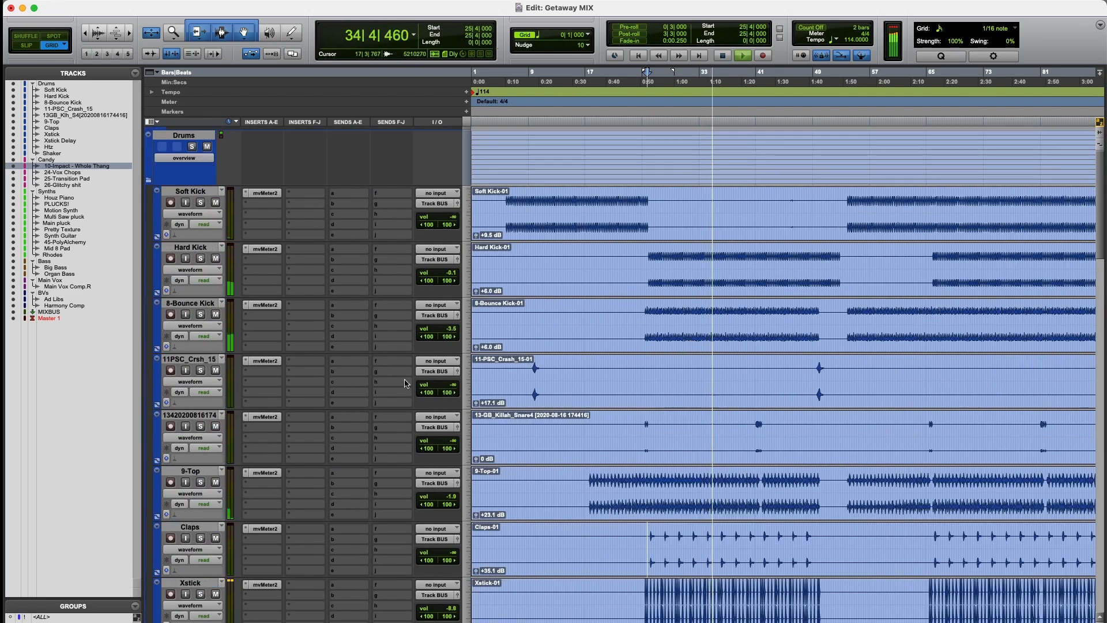
pyautogui.moveTo(453, 440); pyautogui.dragTo(454, 369)
# Step: Set the clip gain of 13-GB_Killah_Snare4 to +6.9 dB against mvMeter2, close the meter and replay the hit in the full mix
pyautogui.scroll(-3, 860, 433)
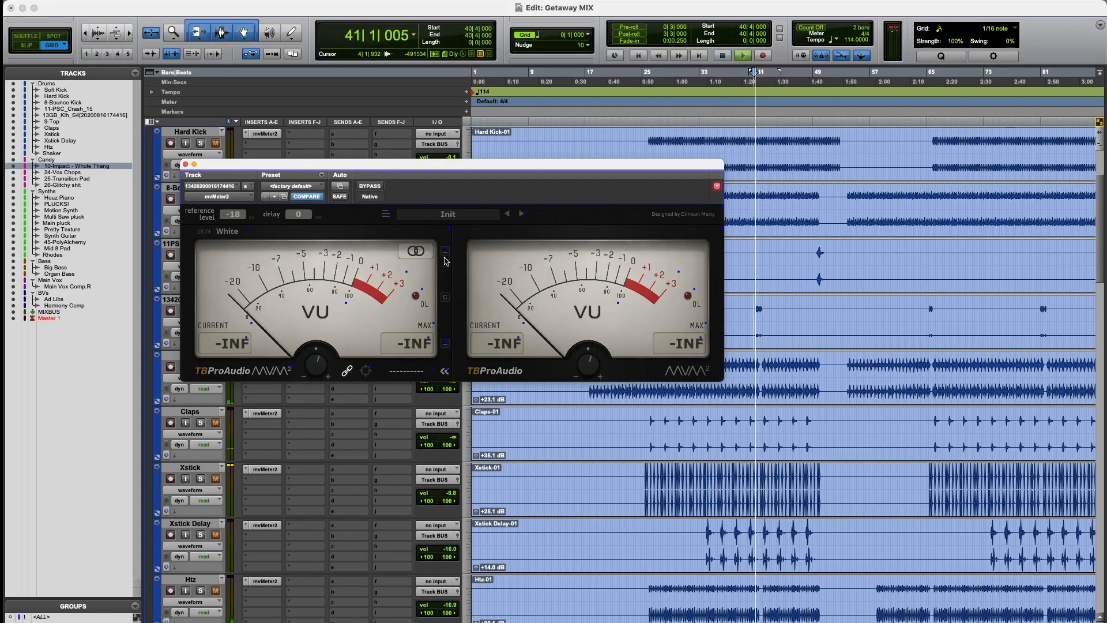
pyautogui.moveTo(537, 170); pyautogui.dragTo(696, 430)
pyautogui.press('space')
pyautogui.click(476, 342)
pyautogui.moveTo(477, 342); pyautogui.dragTo(476, 340)
pyautogui.press('space')
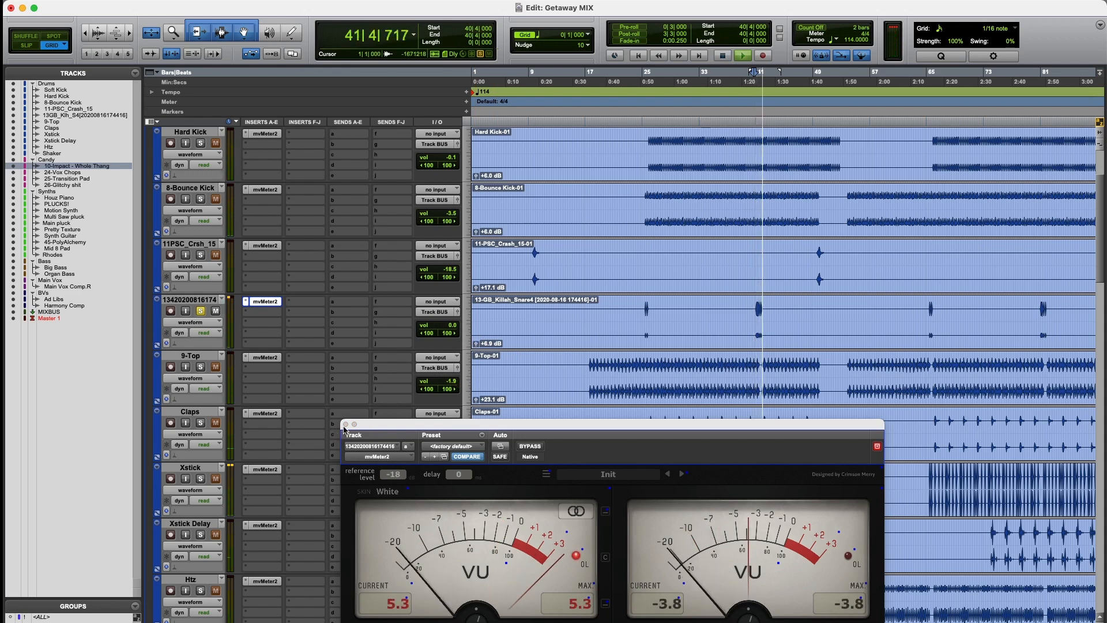
pyautogui.click(345, 424)
pyautogui.press('space')
pyautogui.press('space')
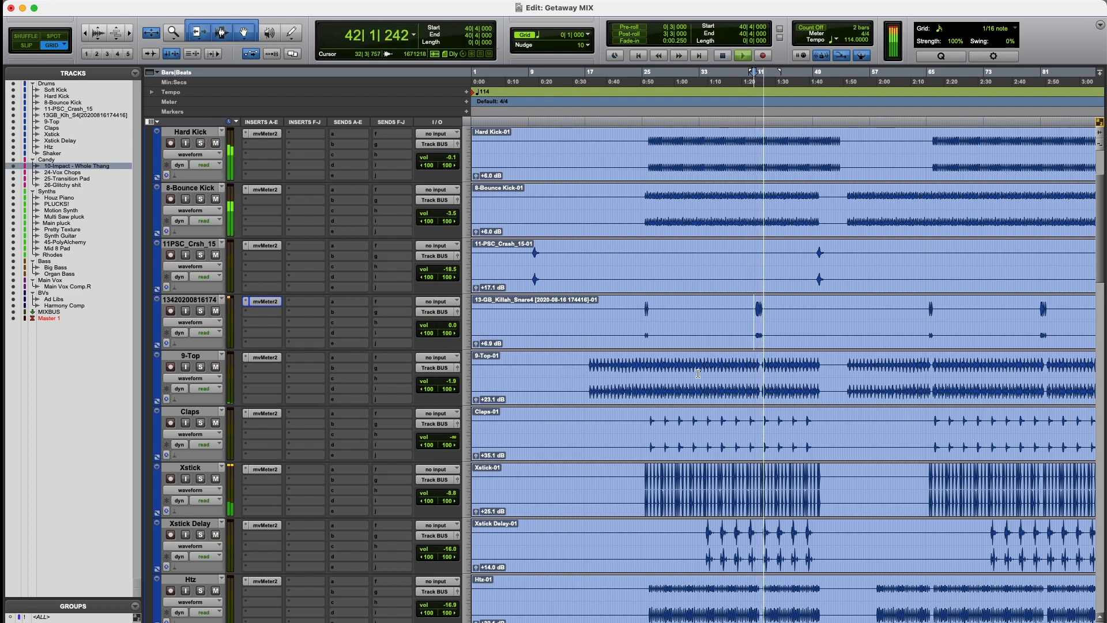
# Step: Raise the Candy track volumes: 24-Vox Chops and 25-Transition Pad to 0.0 dB, and track 26 to -5.9 dB
pyautogui.scroll(-10, 818, 258)
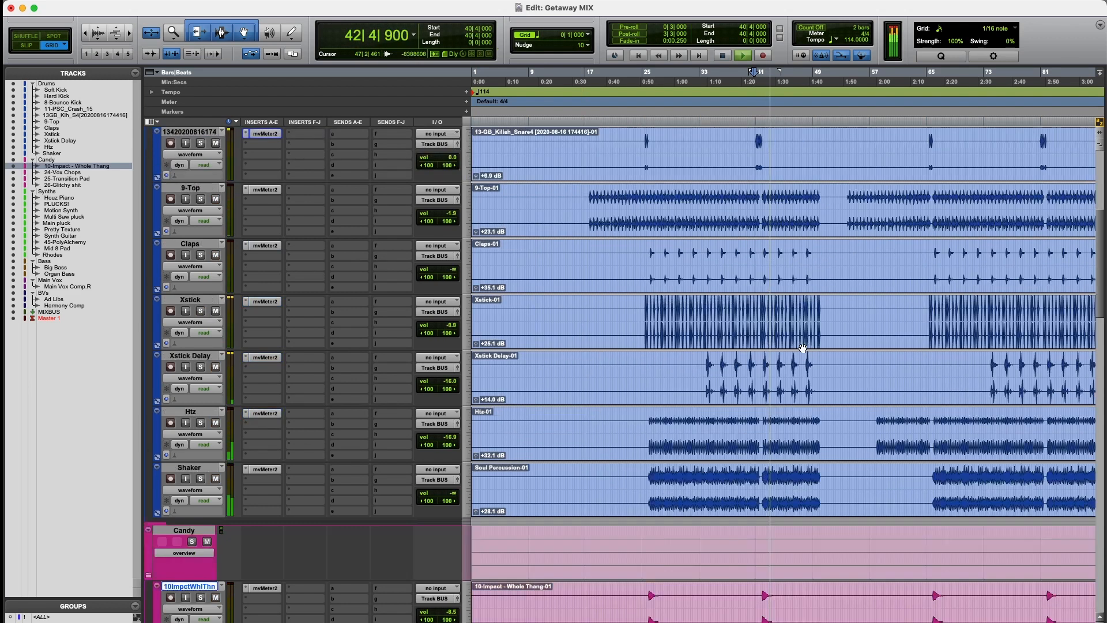
pyautogui.moveTo(456, 216); pyautogui.dragTo(455, 203)
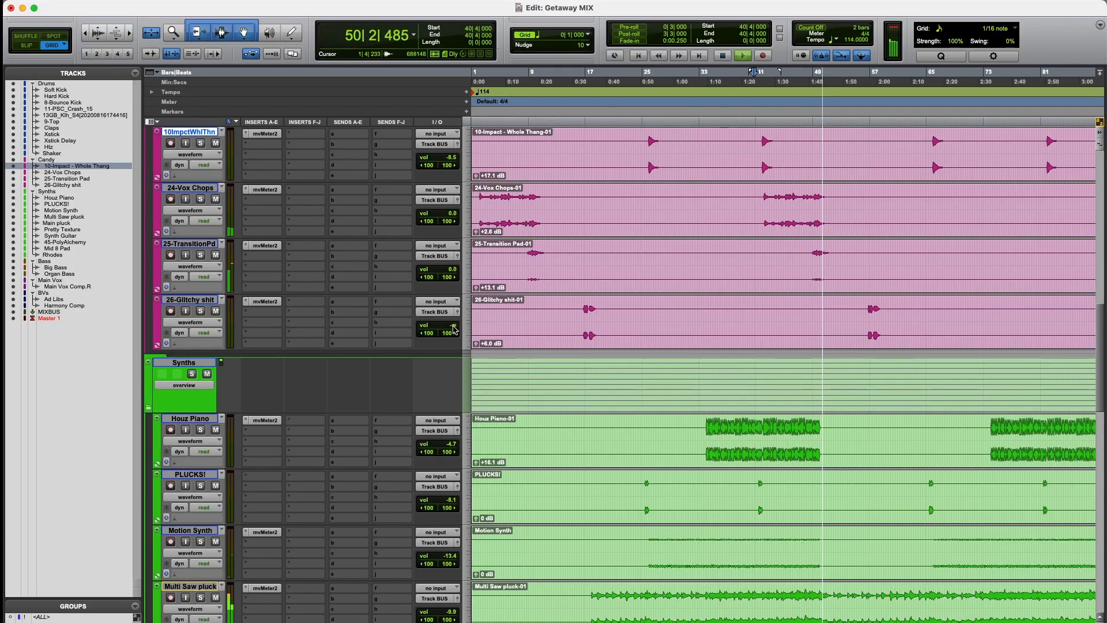
pyautogui.moveTo(454, 329); pyautogui.dragTo(464, 302)
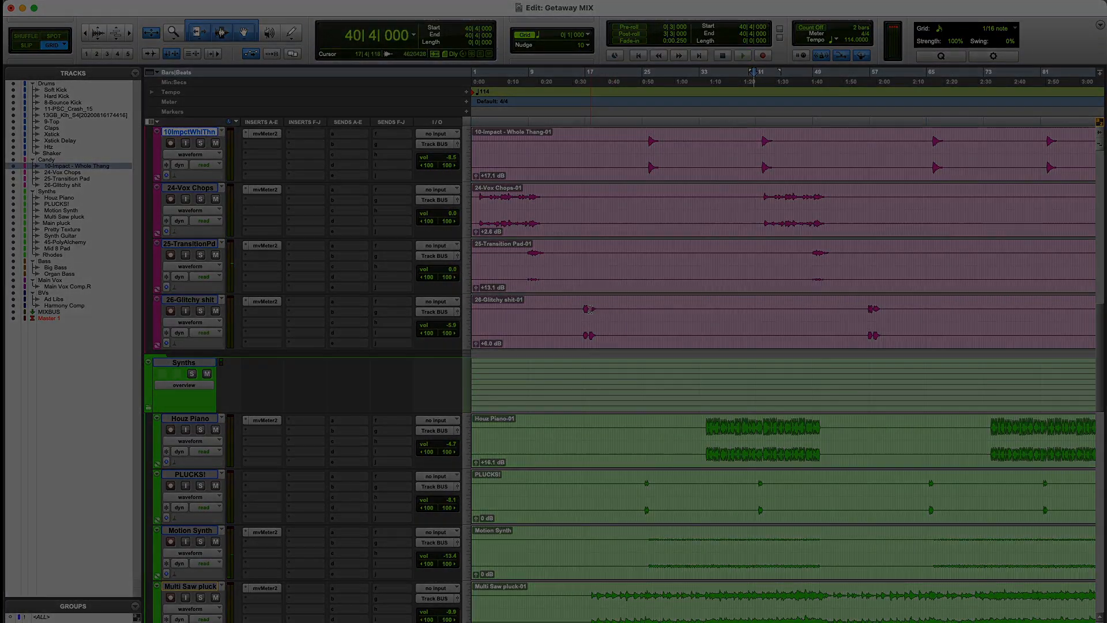